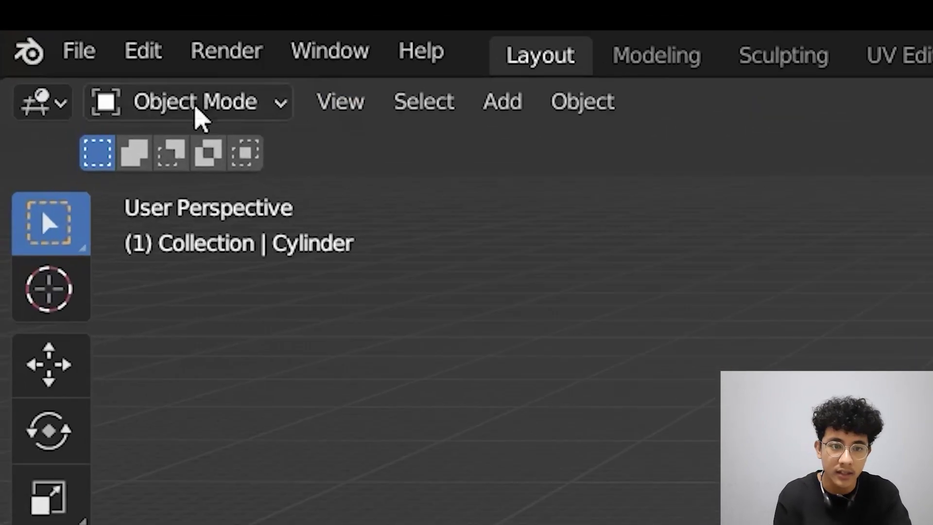
Switch the tree mesh from Object Mode to Sculpt Mode, ready for sculpting on the lower trunk
left_click(65, 39)
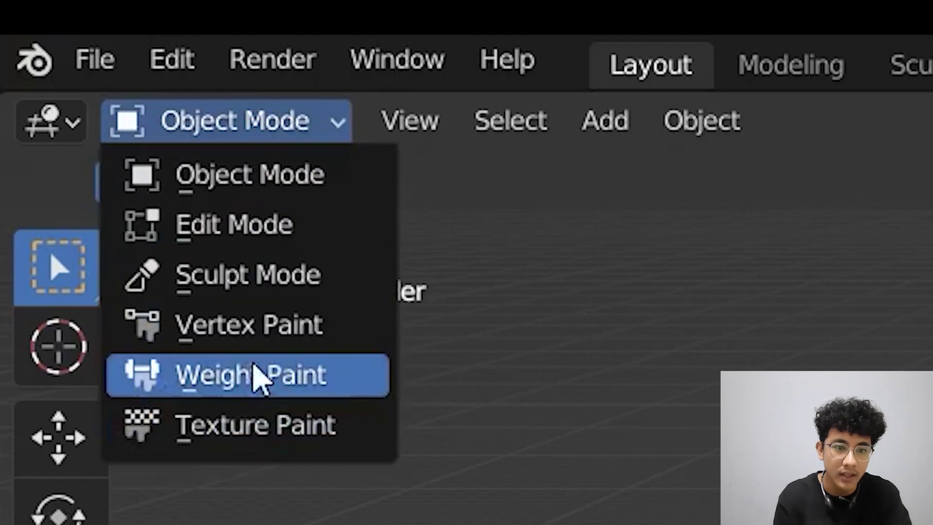
left_click(246, 285)
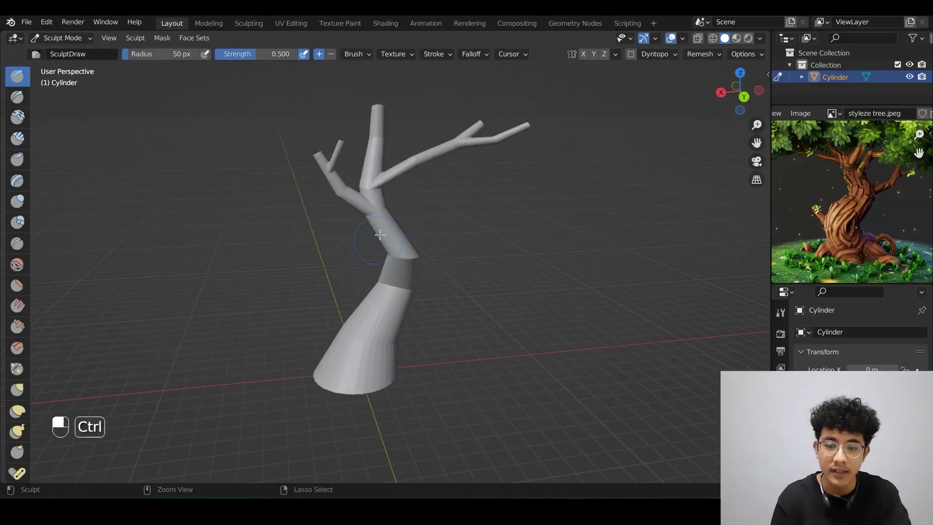
middle_click_drag(380, 235, 375, 203, "ctrl")
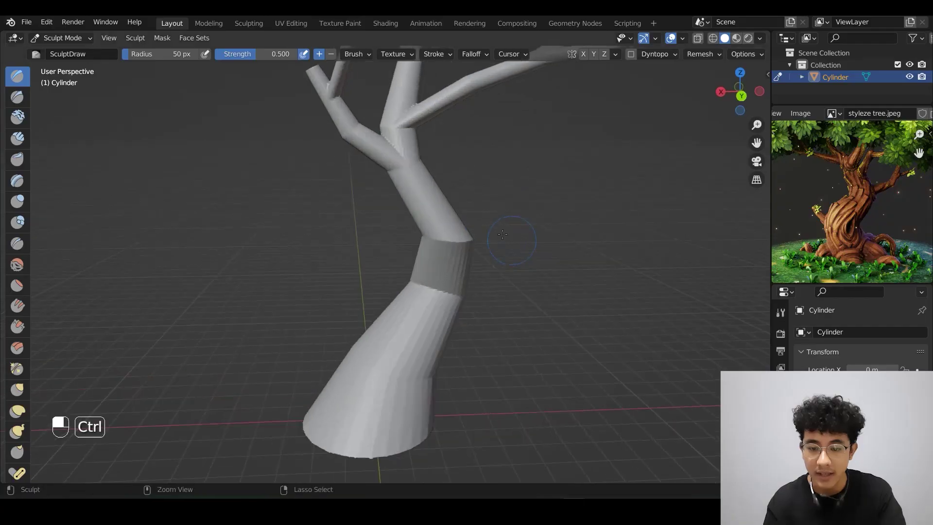
mouse_move(481, 253)
middle_mouse_down("ctrl")
mouse_move(489, 202)
mouse_move(469, 214)
middle_mouse_up("ctrl")
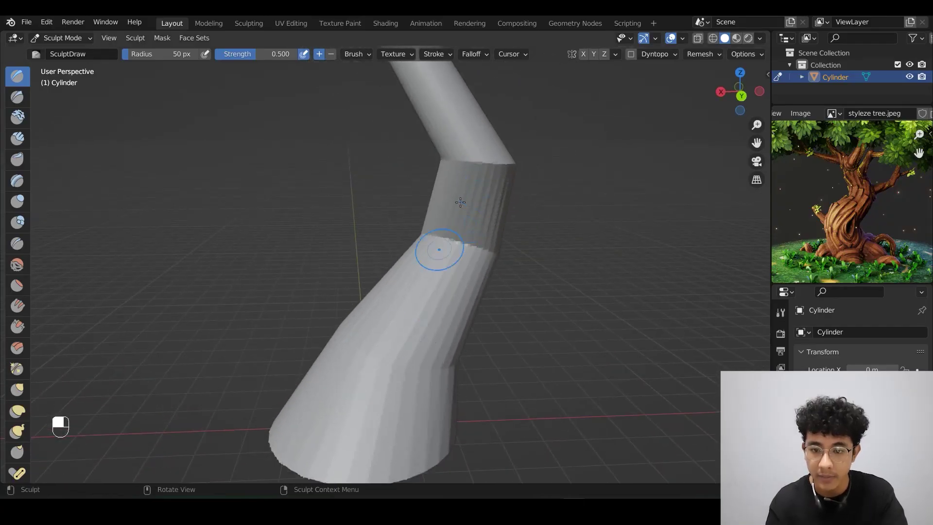
middle_click_drag(462, 155, 473, 243)
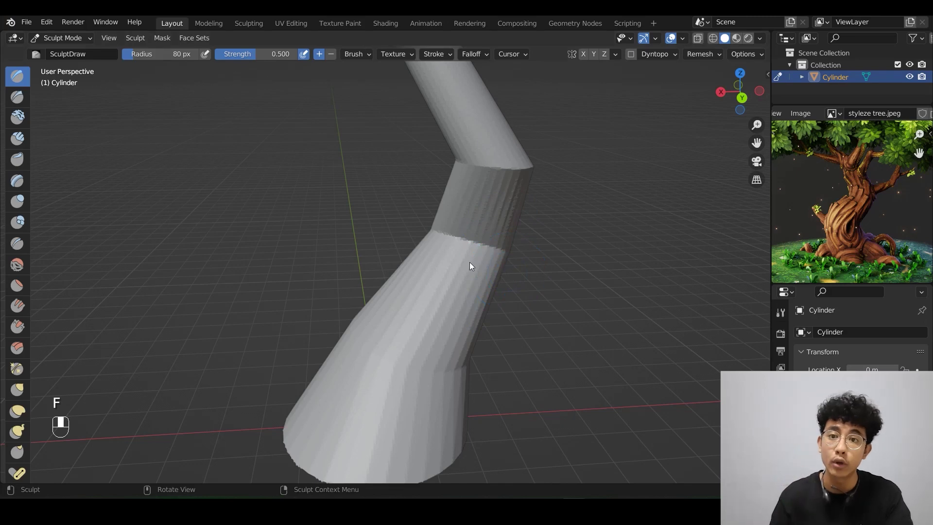
Undo the last three trial changes on the trunk
key("ctrl+z")
key("ctrl+z")
key("ctrl+z")
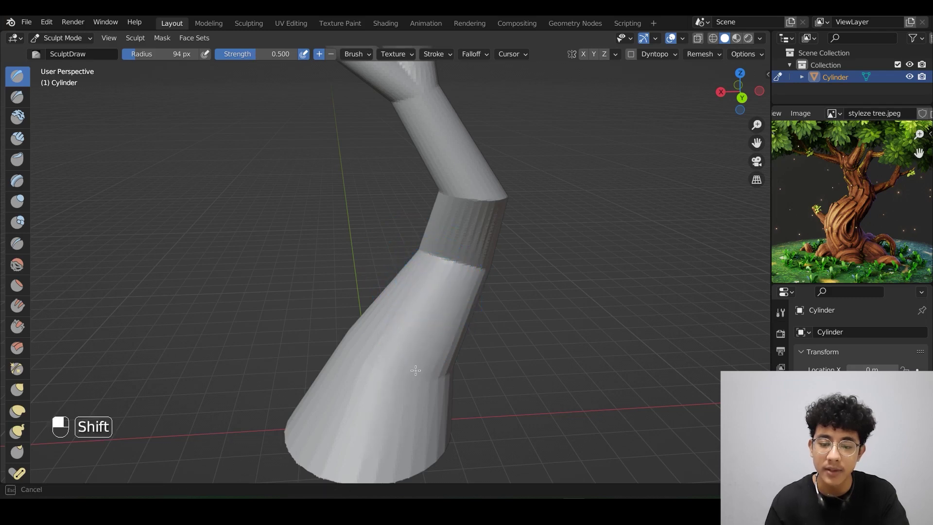
Smooth the faceted surface of the lower trunk on all sides with a 94 px brush radius
middle_click_drag(467, 224, 461, 245)
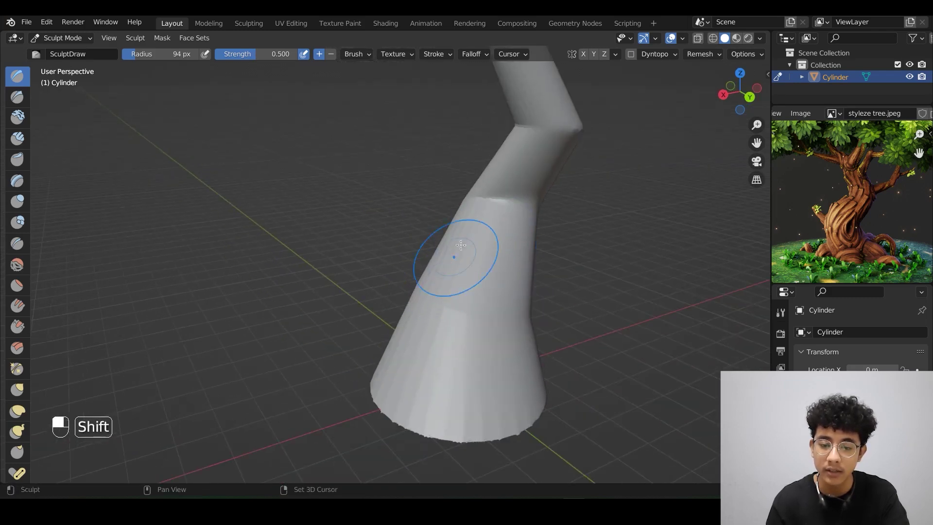
middle_click_drag(479, 414, 471, 352)
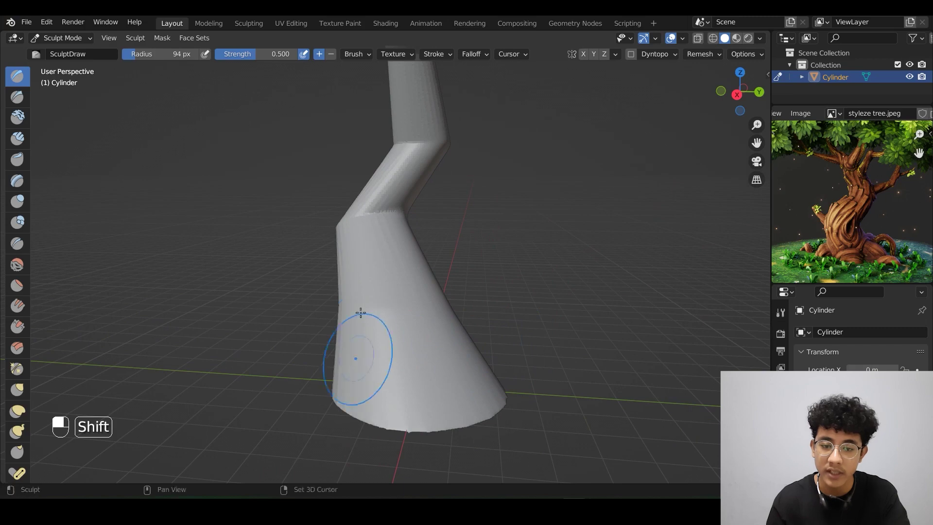
middle_click_drag(360, 313, 325, 277)
middle_click_drag(341, 377, 287, 275)
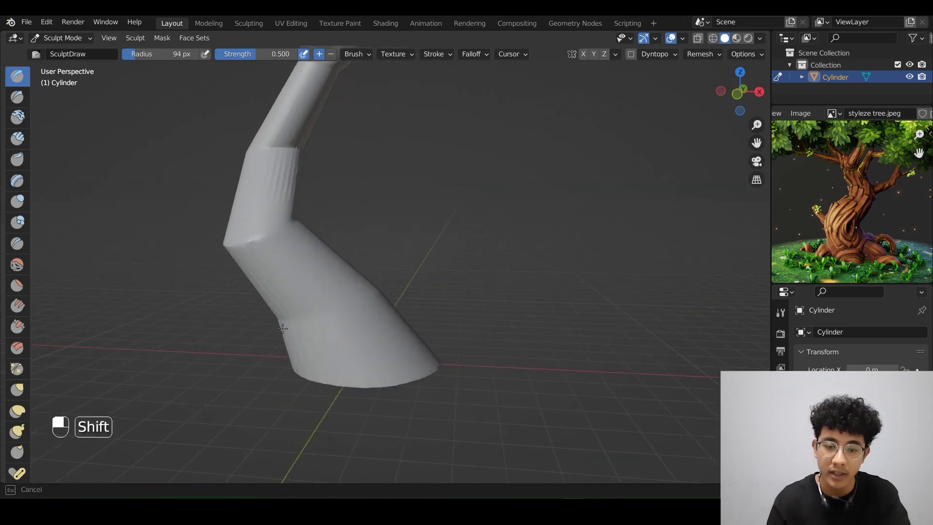
middle_click_drag(282, 328, 418, 292)
middle_click_drag(418, 292, 341, 285)
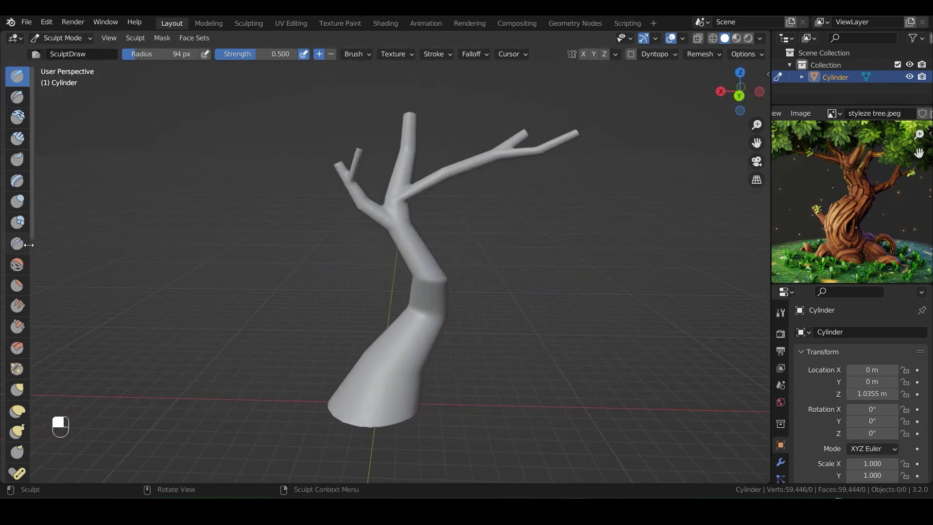
Smooth the sharp bends of the trunk and the branch joints with the 94 px brush
middle_click_drag(497, 258, 525, 272, "shift")
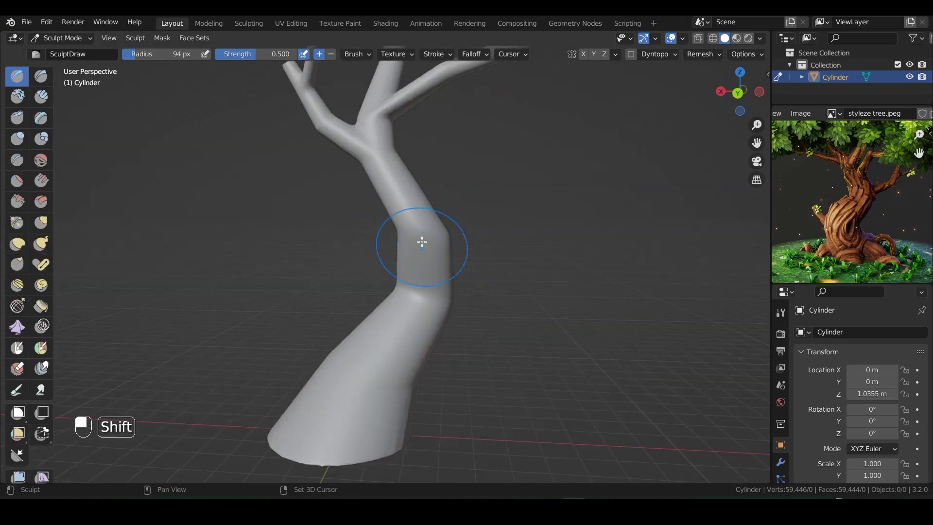
middle_click_drag(421, 242, 448, 242, "shift")
mouse_move(378, 366)
middle_mouse_down()
mouse_move(535, 389)
mouse_move(568, 314)
mouse_move(457, 272)
middle_mouse_up()
key("ctrl+z")
scroll(456, 243, "up", 1)
left_click_drag(457, 200, 447, 167, "shift")
middle_click_drag(448, 168, 533, 168)
left_click_drag(533, 167, 535, 158, "shift")
middle_click_drag(535, 159, 454, 262)
mouse_move(406, 284)
middle_mouse_down()
mouse_move(458, 261)
mouse_move(560, 257)
mouse_move(391, 269)
mouse_move(474, 269)
mouse_move(472, 257)
middle_mouse_up()
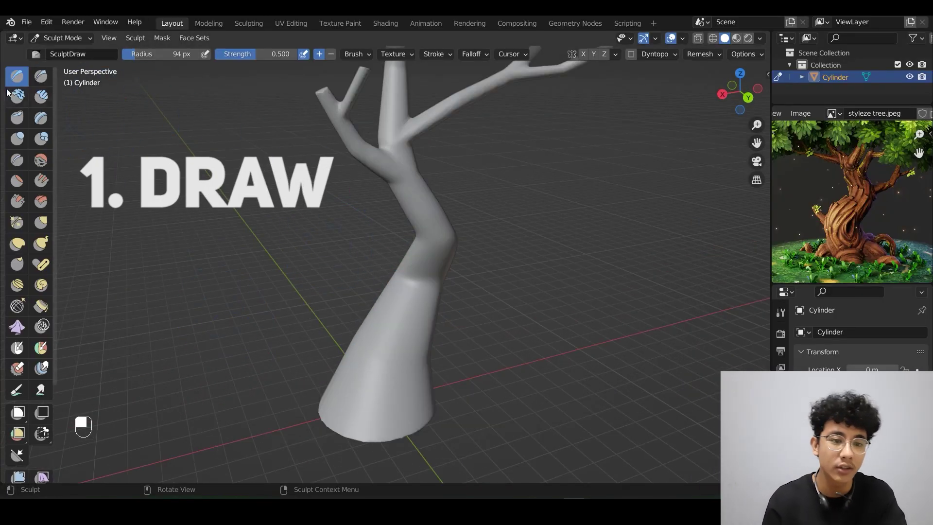
Set the Draw brush's radius to 119 px and its strength to 0.404
scroll(356, 287, "down", 2)
scroll(369, 288, "up", 2)
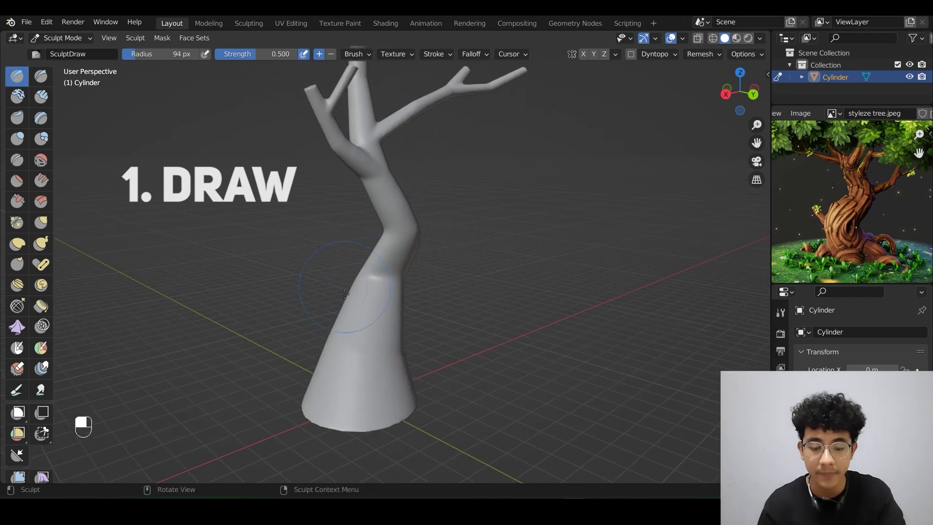
middle_click_drag(344, 262, 331, 261)
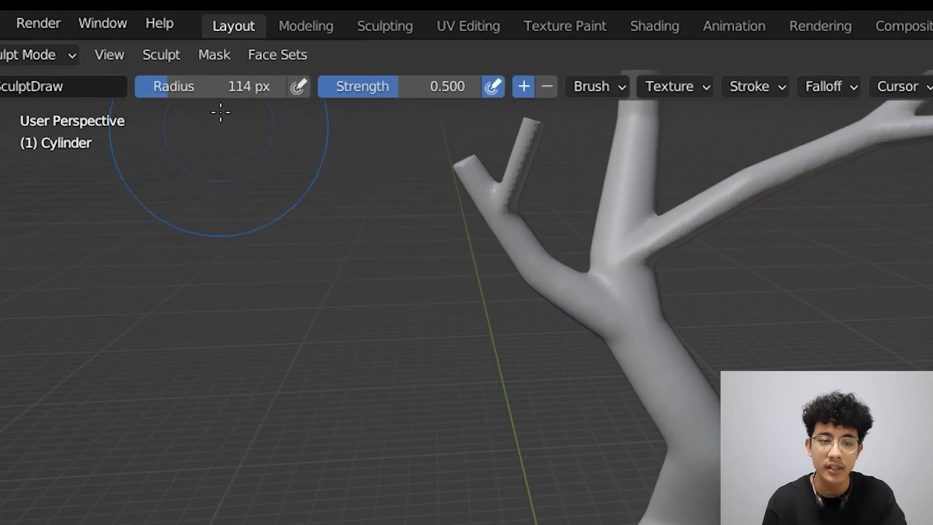
left_click_drag(168, 54, 202, 53)
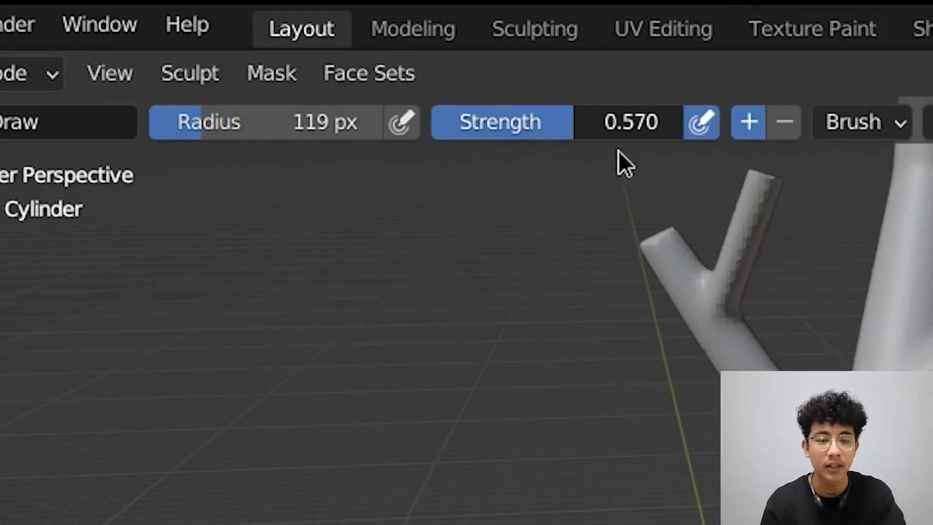
left_click_drag(607, 127, 609, 146)
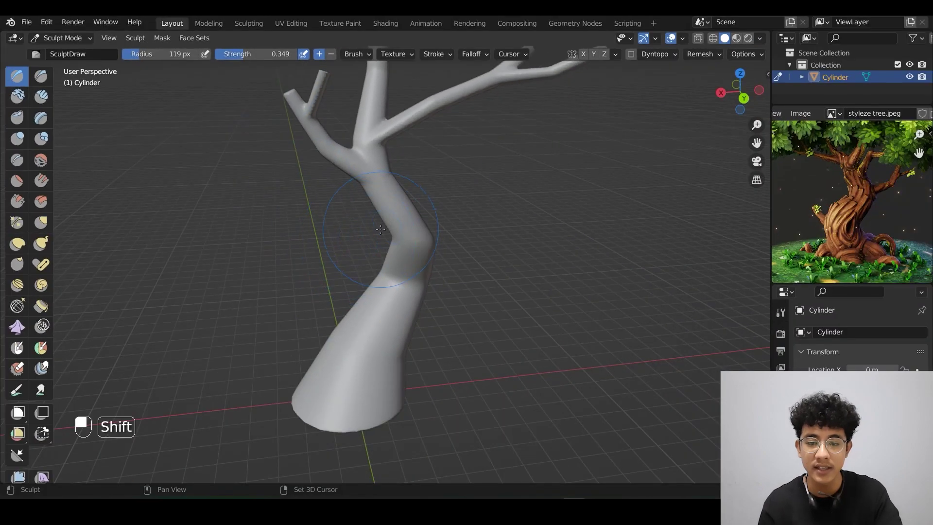
key("shift+f")
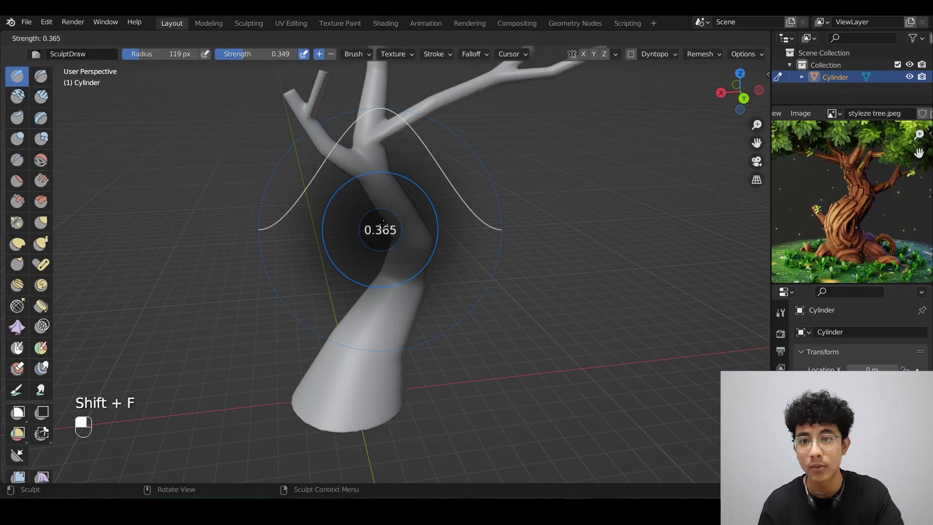
left_click(388, 238)
middle_click_drag(388, 265, 374, 229, "ctrl")
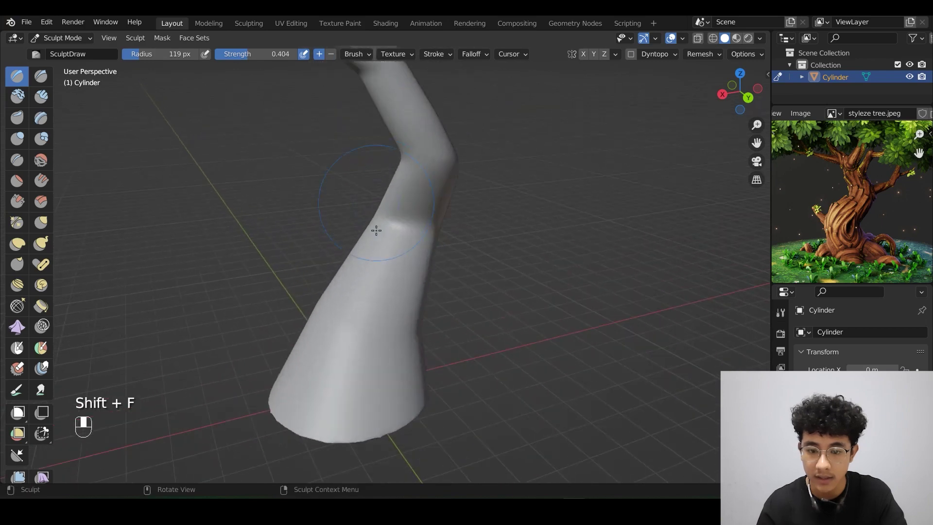
Set the Draw brush's radius to 74 px and strength to 0.680, and undo the trial stroke on the trunk base
key("f")
left_click(359, 371)
key("shift+f")
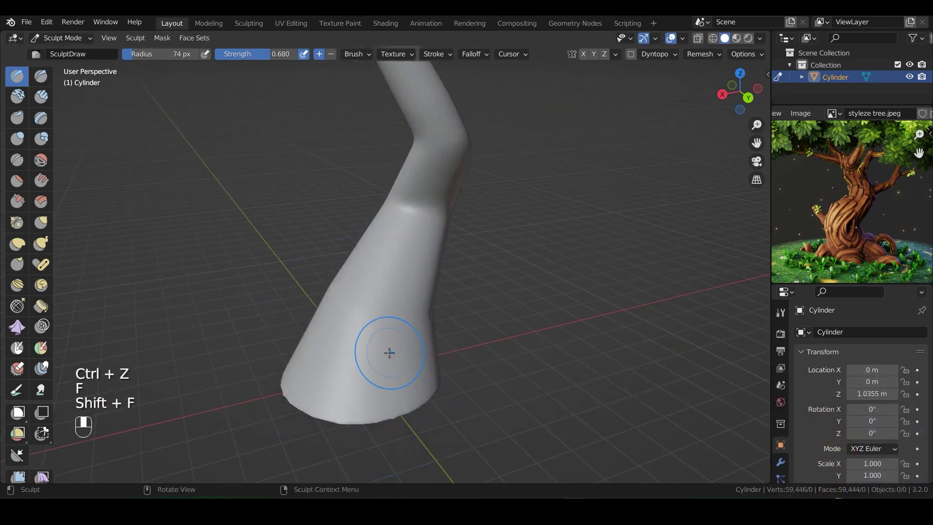
middle_click_drag(372, 403, 389, 396)
key("ctrl+z")
Undo the trial Draw strokes made on the lower trunk
middle_click_drag(385, 318, 362, 311)
key("ctrl+z")
key("ctrl+z")
key("ctrl+z")
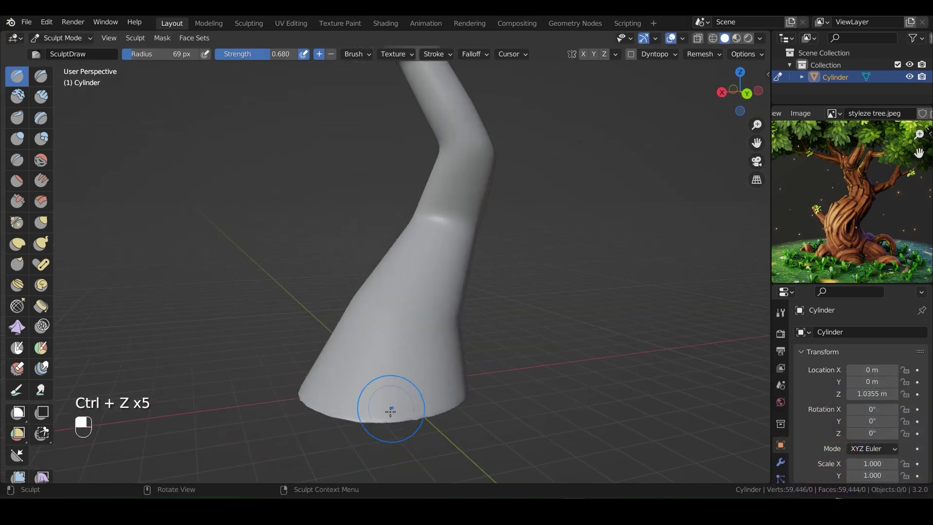
key("ctrl+z")
Set the Draw brush's radius to 61 px and sculpt a raised ridge from the trunk's base up around its side
key("f")
mouse_move(412, 344)
middle_mouse_down()
mouse_move(354, 391)
mouse_move(398, 374)
mouse_move(409, 357)
mouse_move(359, 368)
middle_mouse_up()
left_click(389, 369)
key("ctrl+z")
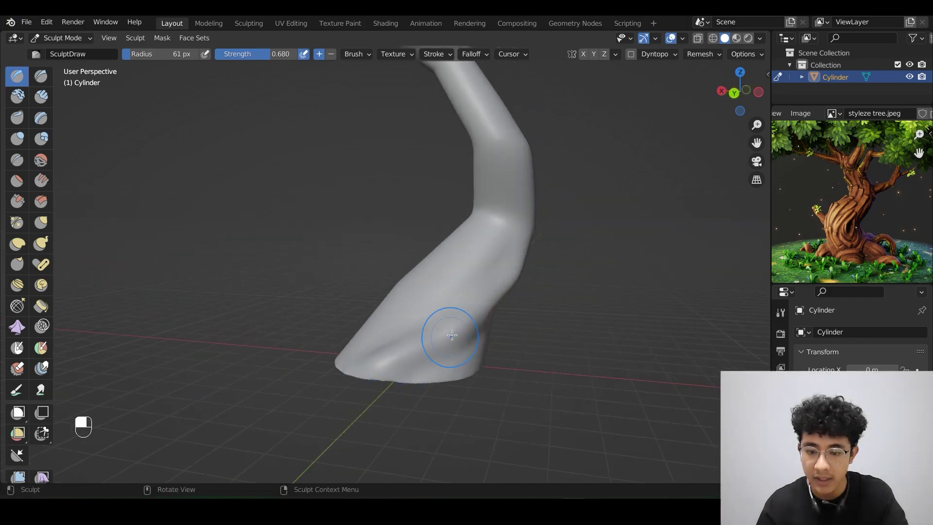
middle_click_drag(451, 336, 471, 331)
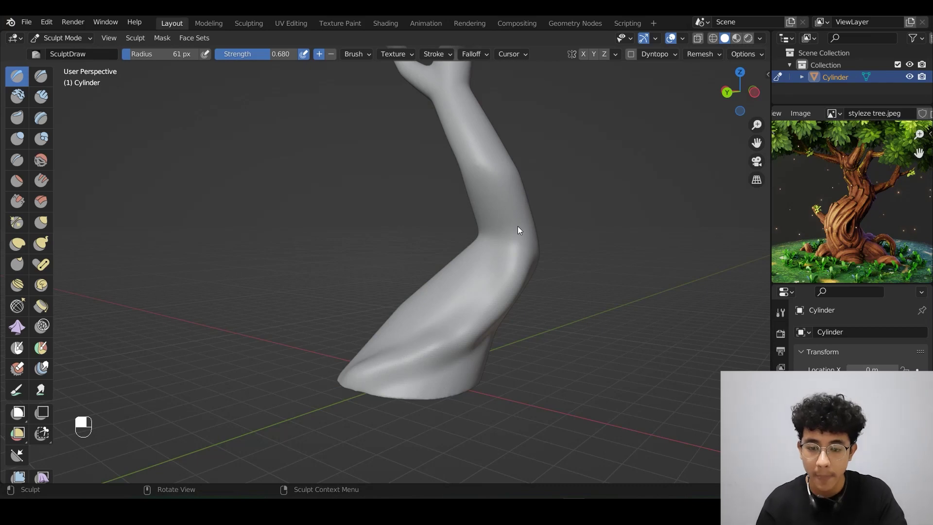
mouse_move(517, 228)
middle_mouse_down()
mouse_move(458, 319)
mouse_move(381, 374)
middle_mouse_up()
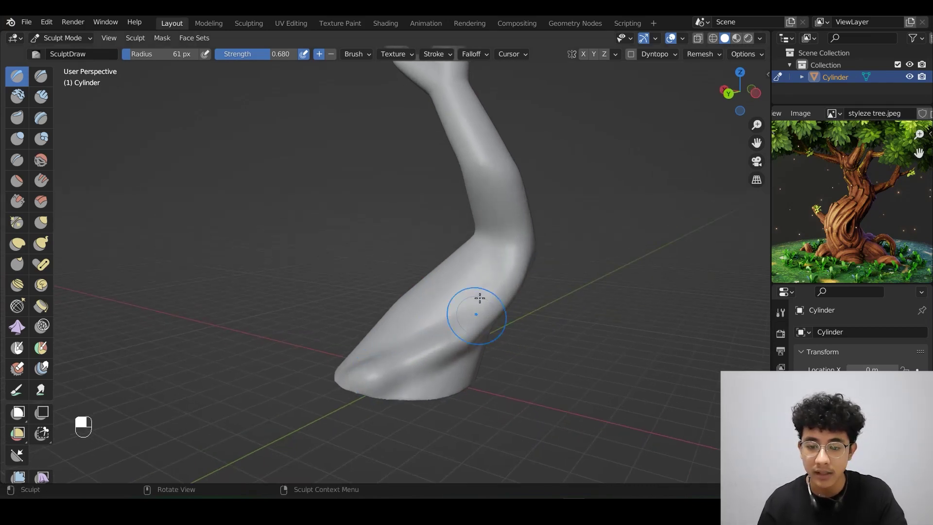
middle_click_drag(480, 299, 458, 325)
middle_click_drag(532, 281, 508, 206)
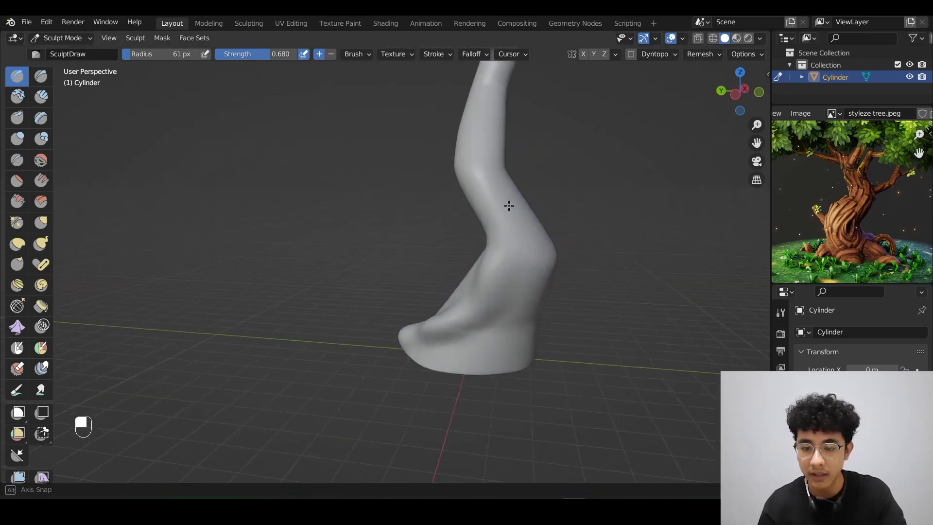
Sculpt twisting ridges around the trunk with varying Draw brush radii, undoing the unwanted strokes
mouse_move(485, 277)
middle_mouse_down()
mouse_move(496, 214)
mouse_move(395, 335)
mouse_move(399, 248)
mouse_move(467, 204)
mouse_move(340, 340)
mouse_move(243, 396)
mouse_move(342, 346)
middle_mouse_up()
key("ctrl+z")
key("ctrl+z")
key("f")
key("f")
key("ctrl+z")
key("ctrl+z")
mouse_move(285, 355)
middle_mouse_down()
mouse_move(395, 218)
mouse_move(423, 238)
middle_mouse_up()
key("f")
middle_click_drag(253, 359, 214, 318)
Build up root bulges at the trunk's base with the Draw brush radius at 91 px, undoing unwanted strokes
key("ctrl+z")
key("ctrl+z")
key("f")
key("f")
key("f")
key("ctrl+z")
key("ctrl+z")
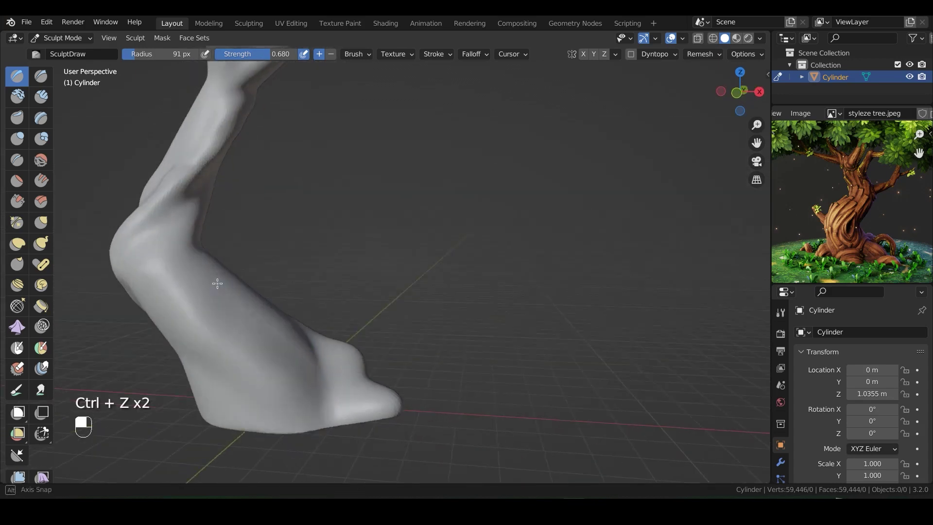
key("ctrl+z")
key("ctrl+z")
Resize the Draw brush and add volume to the roots around the base, undoing the unwanted strokes
mouse_move(251, 252)
middle_mouse_down()
mouse_move(276, 248)
mouse_move(375, 356)
mouse_move(349, 400)
mouse_move(544, 375)
mouse_move(494, 410)
middle_mouse_up()
key("ctrl+z")
key("f")
key("f")
left_click(349, 401)
left_click_drag(493, 410, 459, 301)
key("ctrl+z")
Set the Draw brush's radius to 46 px and extend the root tips outward from the trunk's base
mouse_move(459, 301)
middle_mouse_down()
mouse_move(382, 337)
mouse_move(396, 315)
mouse_move(403, 326)
middle_mouse_up()
key("f")
key("f")
left_click(406, 327)
mouse_move(468, 208)
middle_mouse_down()
mouse_move(439, 350)
mouse_move(456, 346)
middle_mouse_up()
middle_click_drag(364, 373, 458, 255)
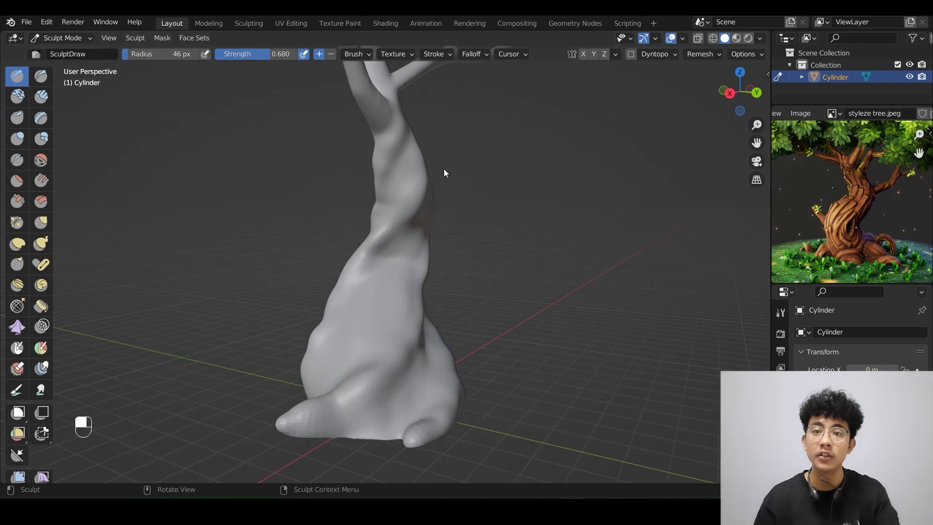
Set the Draw brush's direction to Subtract while keeping its strength at 0.680
mouse_move(444, 168)
middle_mouse_down()
mouse_move(483, 246)
mouse_move(568, 199)
mouse_move(363, 218)
mouse_move(327, 265)
middle_mouse_up()
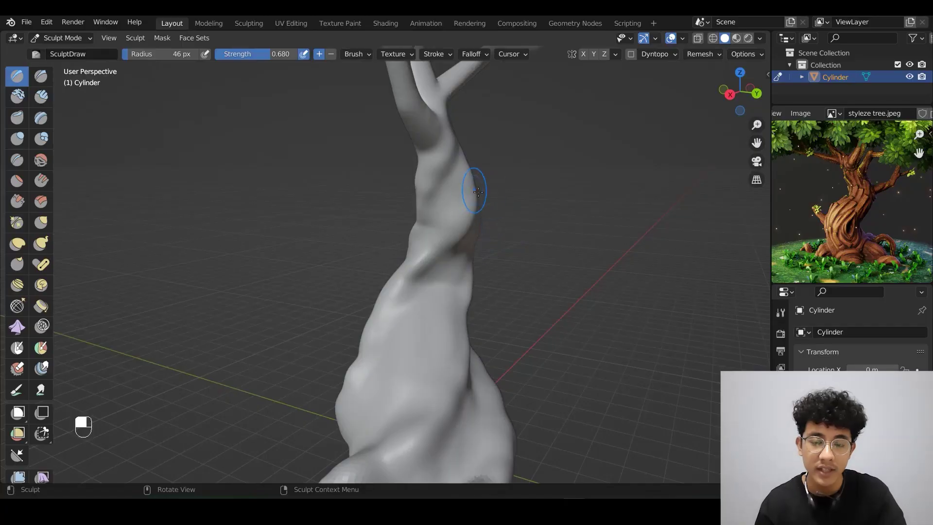
mouse_move(468, 188)
middle_mouse_down("shift")
mouse_move(469, 218)
mouse_move(284, 72)
middle_mouse_up("shift")
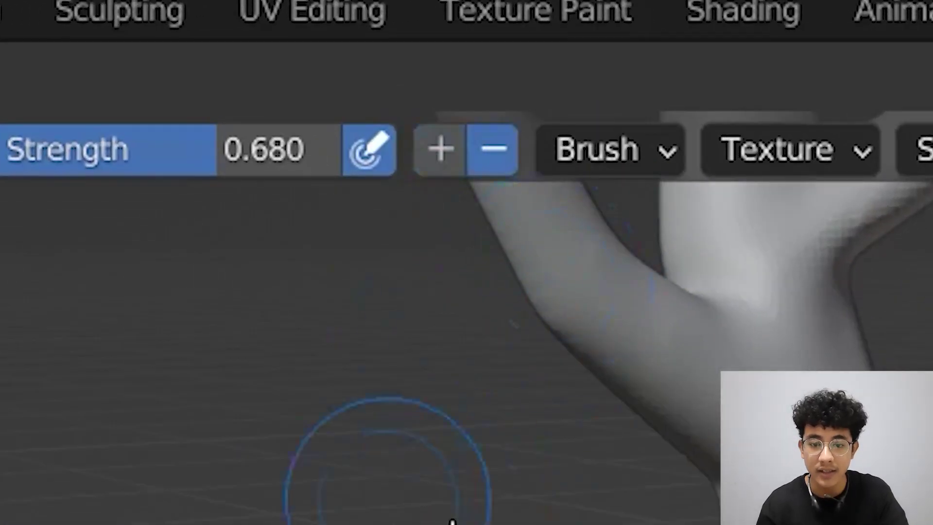
middle_click_drag(453, 520, 466, 524)
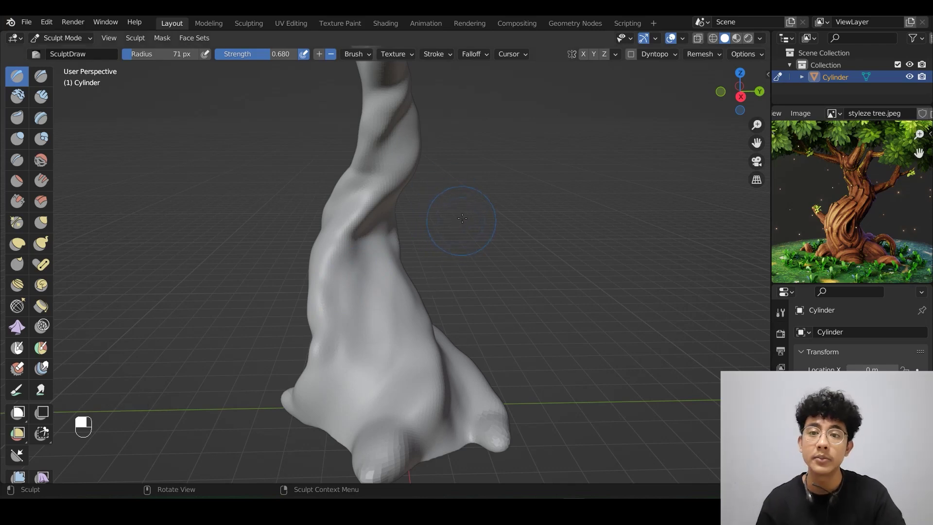
Carve grooves between the roots and along the twisted trunk with the subtracting Draw brush at 71 px radius
middle_click_drag(462, 218, 457, 241)
mouse_move(394, 389)
middle_mouse_down()
mouse_move(496, 354)
mouse_move(450, 323)
mouse_move(467, 336)
middle_mouse_up()
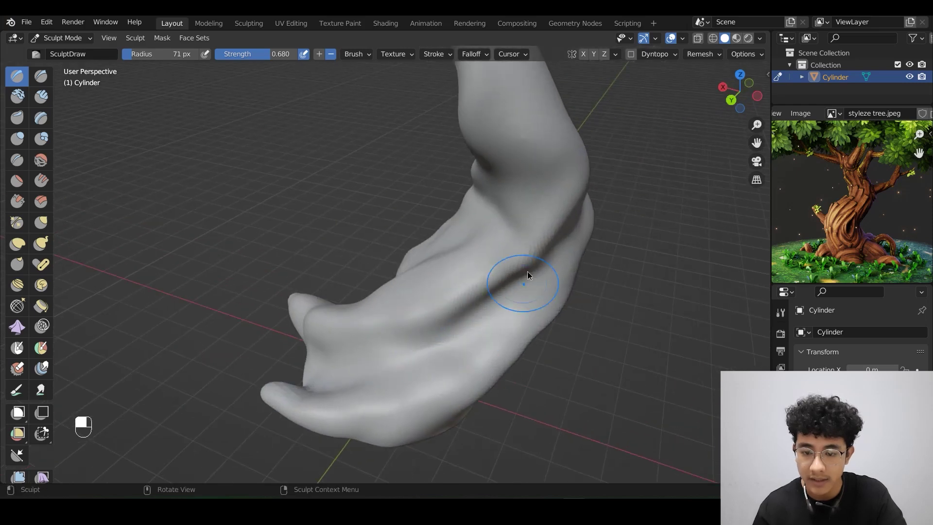
mouse_move(529, 275)
middle_mouse_down()
mouse_move(479, 278)
mouse_move(587, 232)
mouse_move(549, 232)
middle_mouse_up()
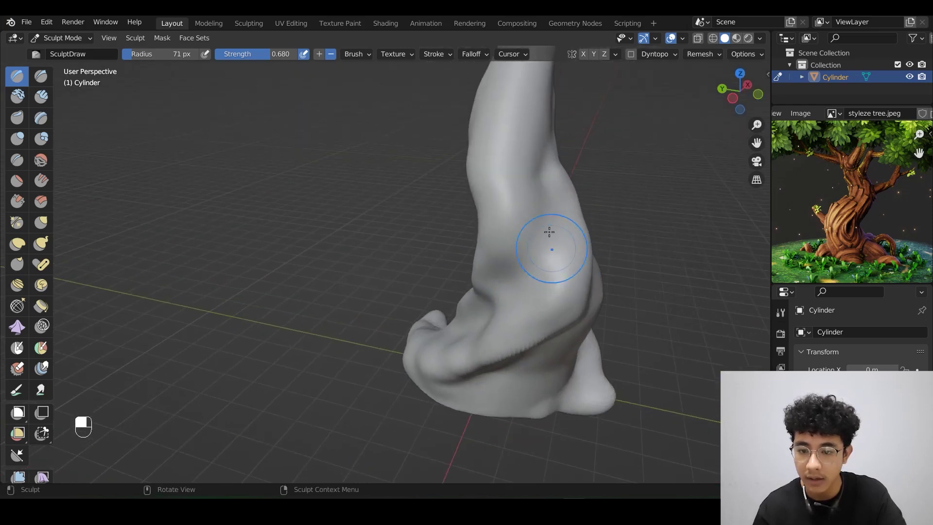
mouse_move(511, 270)
middle_mouse_down()
mouse_move(541, 236)
mouse_move(514, 257)
mouse_move(488, 184)
middle_mouse_up()
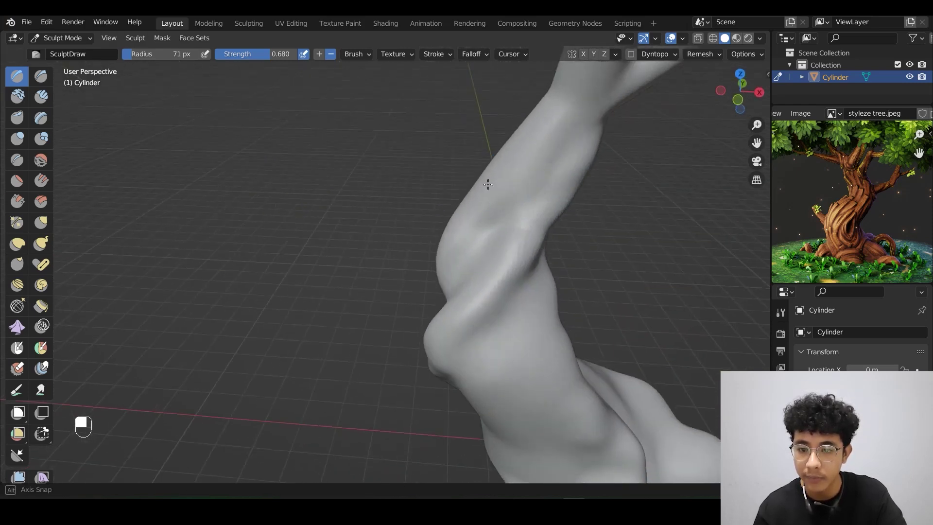
mouse_move(580, 140)
middle_mouse_down()
mouse_move(485, 370)
mouse_move(428, 375)
mouse_move(475, 352)
middle_mouse_up()
Undo the last stroke, set the Draw brush to Add with a 76 px radius, and deepen a groove on the lower trunk
key("ctrl+z")
key("f")
left_click_drag(474, 352, 508, 320)
middle_click_drag(508, 321, 514, 319)
key("f")
key("f")
left_click_drag(514, 273, 479, 293, "ctrl")
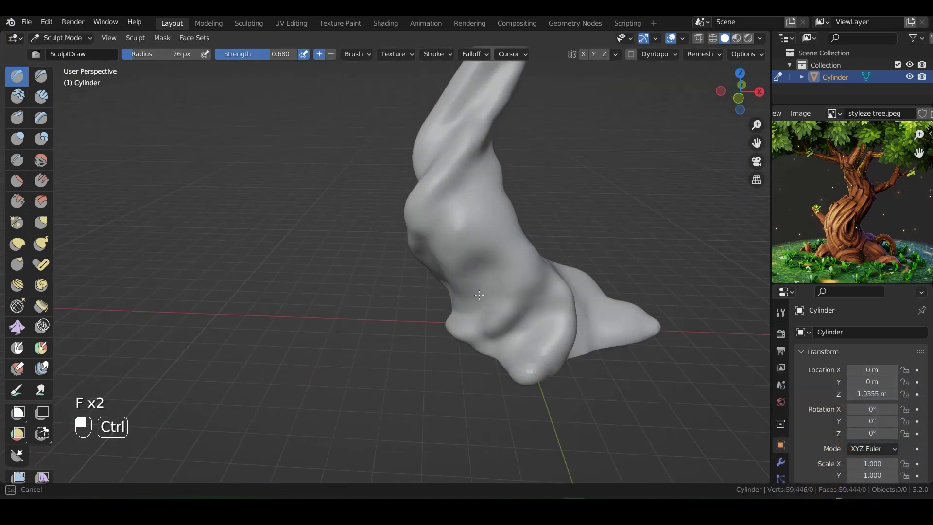
Build up and smooth the ridges leading into the roots around the lower trunk with the 76 px brush
middle_click_drag(479, 294, 459, 298)
left_click_drag(458, 299, 466, 303)
mouse_move(563, 296)
middle_mouse_down()
mouse_move(521, 306)
mouse_move(490, 370)
middle_mouse_up()
left_click_drag(486, 437, 479, 454)
middle_click_drag(578, 311, 491, 296)
left_click_drag(528, 288, 548, 279, "shift")
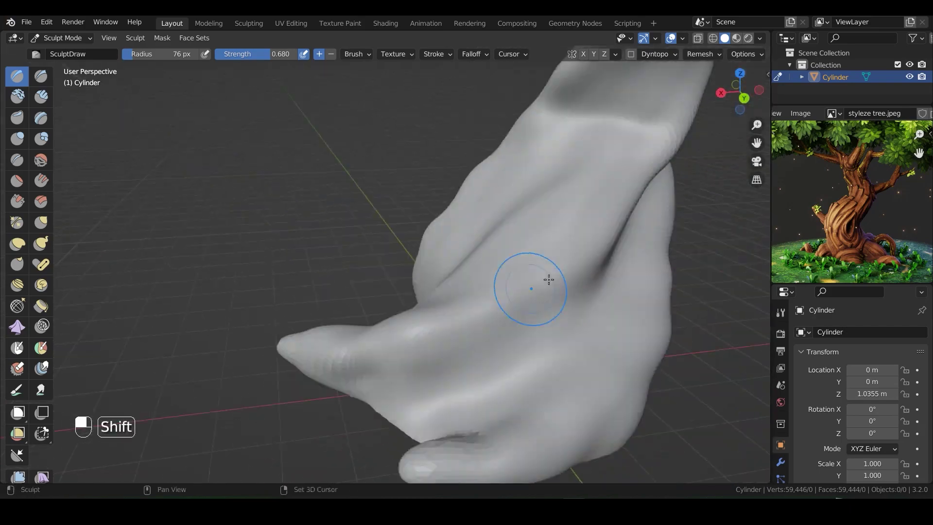
Build up the trunk folds above the roots and cut a groove between them with the 76 px Draw brush
middle_click_drag(548, 279, 501, 311)
left_click_drag(469, 278, 485, 265)
middle_click_drag(485, 264, 411, 260)
left_click_drag(411, 260, 421, 275, "ctrl")
mouse_move(421, 275)
middle_mouse_down()
mouse_move(455, 281)
mouse_move(445, 335)
middle_mouse_up()
left_click_drag(444, 335, 452, 348)
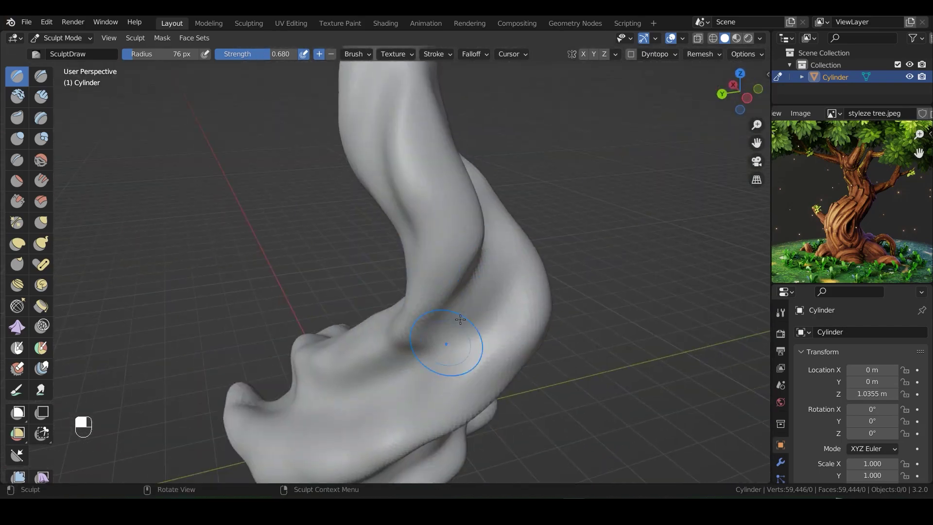
Resize the Draw brush and shape the crease at the inner bend of the twisted trunk
middle_click_drag(452, 348, 486, 314)
key("f")
left_click(454, 314)
left_click_drag(454, 313, 459, 335)
mouse_move(459, 335)
middle_mouse_down()
mouse_move(425, 369)
mouse_move(483, 375)
middle_mouse_up()
key("f")
key("f")
Build up flowing ridges along the middle and upper trunk with the Draw brush
mouse_move(423, 356)
middle_mouse_down()
mouse_move(394, 235)
mouse_move(413, 243)
middle_mouse_up()
left_click_drag(413, 243, 399, 295)
mouse_move(399, 296)
middle_mouse_down()
mouse_move(412, 159)
mouse_move(402, 168)
middle_mouse_up()
left_click_drag(402, 167, 402, 152)
mouse_move(402, 152)
middle_mouse_down()
mouse_move(384, 224)
mouse_move(408, 209)
middle_mouse_up()
left_click_drag(408, 209, 435, 181)
middle_click_drag(435, 181, 457, 214)
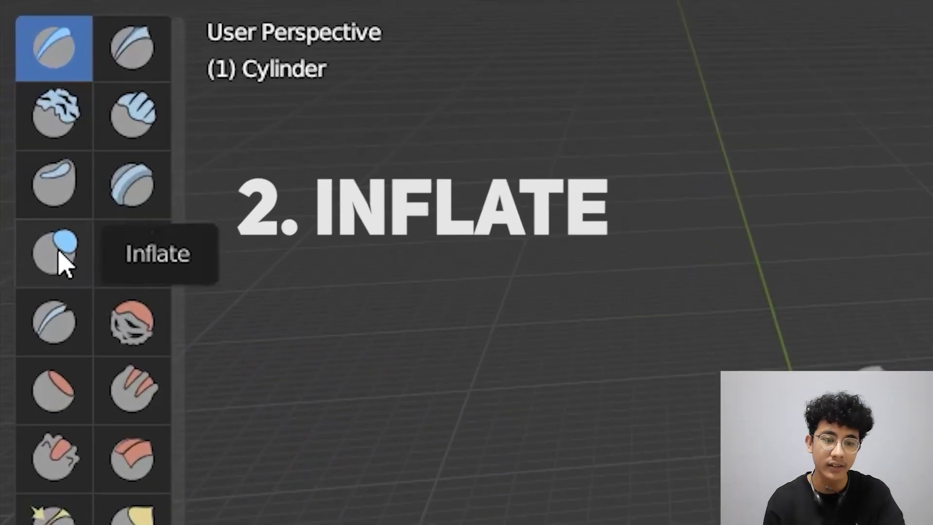
Thicken the branches near the trunk fork with the Inflate brush, adjusting its radius as needed
left_click(62, 262)
key("f")
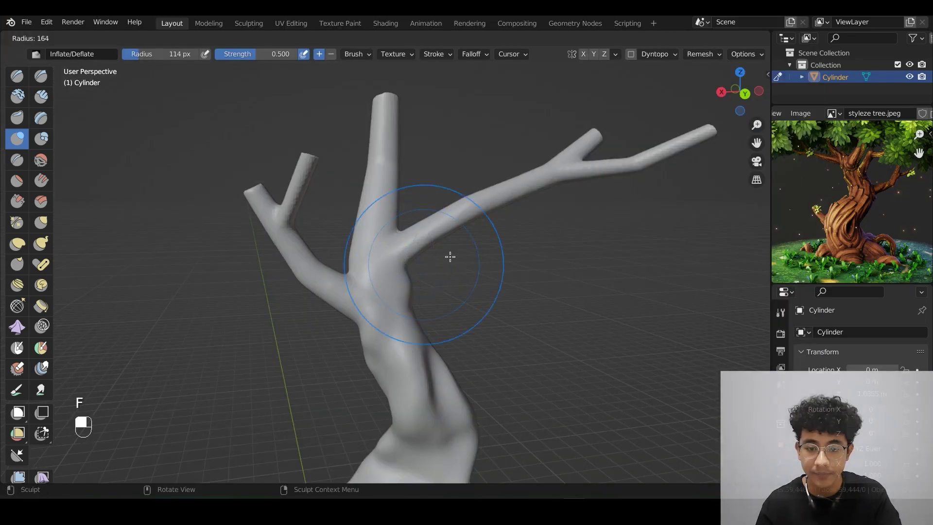
mouse_move(417, 234)
middle_mouse_down("shift")
mouse_move(408, 282)
mouse_move(414, 274)
middle_mouse_up("shift")
key("f")
mouse_move(431, 269)
middle_mouse_down()
mouse_move(356, 281)
mouse_move(418, 277)
mouse_move(362, 263)
middle_mouse_up()
key("f")
Return to the Draw brush, undo a faulty stroke, and sculpt folds down the upper trunk below the branches
left_click(17, 76)
key("f")
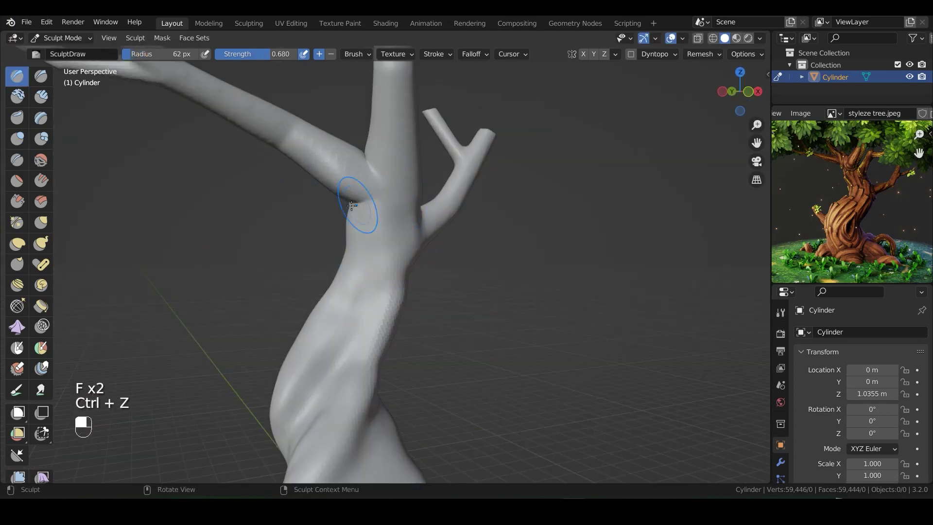
key("f")
mouse_move(352, 206)
middle_mouse_down()
mouse_move(385, 242)
mouse_move(385, 311)
mouse_move(388, 243)
middle_mouse_up()
key("f")
key("ctrl+z")
key("f")
left_click_drag(371, 362, 354, 433)
key("f")
Cut and raise smaller folds on the mid trunk with the Draw brush, reducing its radius to 37 px
mouse_move(354, 433)
middle_mouse_down()
mouse_move(437, 358)
mouse_move(391, 272)
middle_mouse_up()
left_click_drag(391, 272, 461, 360, "ctrl")
mouse_move(460, 360)
middle_mouse_down()
mouse_move(439, 404)
mouse_move(490, 345)
mouse_move(358, 337)
mouse_move(437, 359)
mouse_move(365, 364)
mouse_move(438, 273)
mouse_move(402, 260)
mouse_move(427, 292)
mouse_move(437, 272)
mouse_move(357, 389)
middle_mouse_up()
key("f")
key("f")
key("f")
left_click(396, 261)
left_click_drag(358, 389, 302, 419)
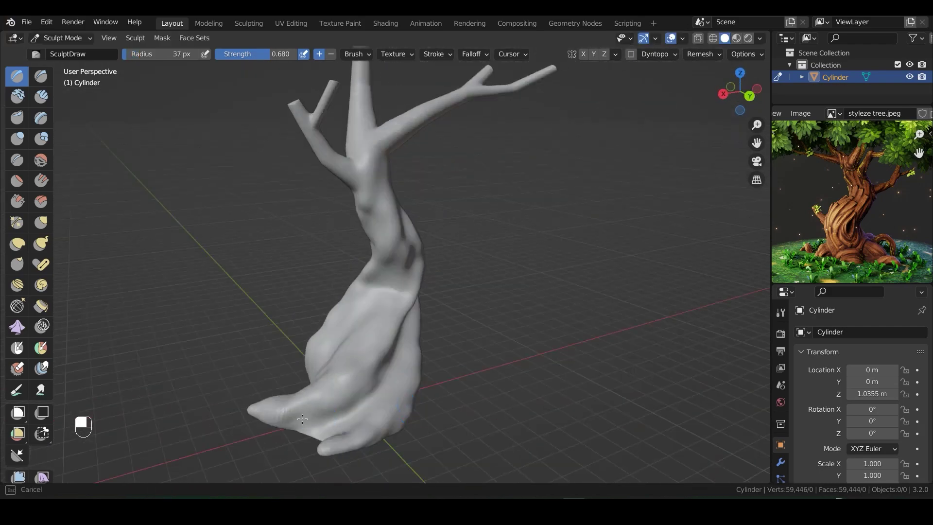
Rework the folds around the mid trunk with the Draw brush at varying radii, undoing an unwanted stroke
mouse_move(302, 418)
middle_mouse_down()
mouse_move(187, 318)
mouse_move(442, 334)
mouse_move(396, 312)
mouse_move(425, 276)
mouse_move(702, 452)
middle_mouse_up()
mouse_move(484, 242)
middle_mouse_down("ctrl")
mouse_move(433, 221)
mouse_move(414, 254)
middle_mouse_up("ctrl")
key("f")
left_click(414, 254)
mouse_move(417, 337)
middle_mouse_down()
mouse_move(501, 369)
mouse_move(435, 364)
mouse_move(387, 327)
mouse_move(366, 225)
mouse_move(457, 190)
mouse_move(452, 289)
mouse_move(408, 204)
mouse_move(417, 281)
middle_mouse_up()
key("ctrl+z")
key("f")
left_click(373, 316)
key("f")
left_click(400, 212)
Add bumps and thickness to the branches near the fork with the Draw brush at radii including 124 px and 77 px
middle_click_drag(418, 282, 350, 243)
left_click_drag(306, 238, 304, 234)
middle_click_drag(304, 235, 458, 273, "ctrl")
middle_click_drag(544, 236, 577, 187)
key("f")
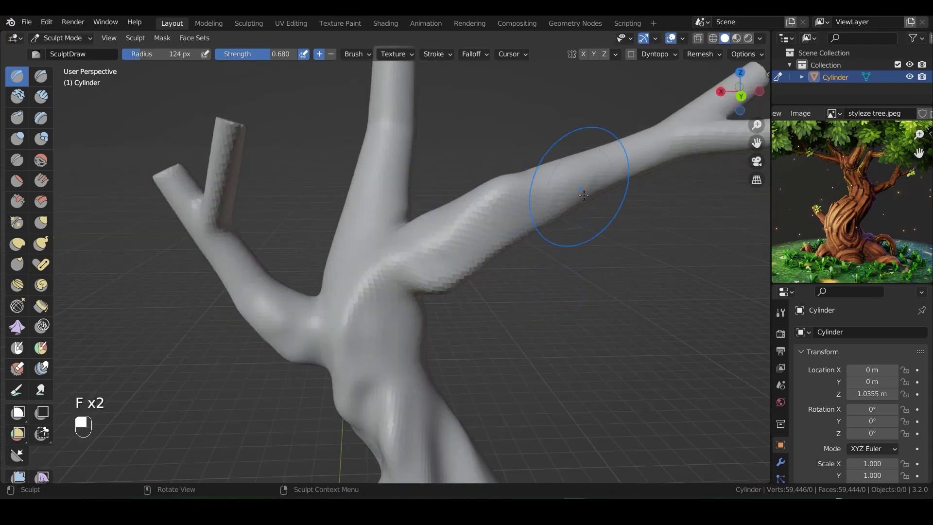
key("f")
mouse_move(486, 233)
middle_mouse_down("ctrl")
mouse_move(435, 281)
mouse_move(439, 336)
mouse_move(422, 397)
mouse_move(369, 391)
mouse_move(534, 413)
mouse_move(570, 347)
mouse_move(503, 282)
mouse_move(451, 254)
mouse_move(432, 292)
middle_mouse_up("ctrl")
key("f")
key("f")
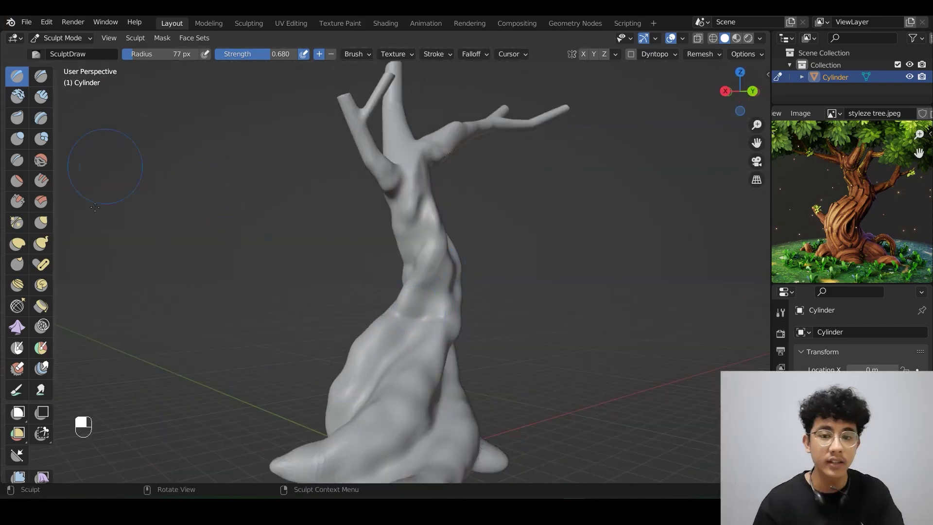
Cut a sharp crease between the lower trunk folds with the Draw Sharp brush at 53 px radius
middle_click_drag(441, 196, 415, 253)
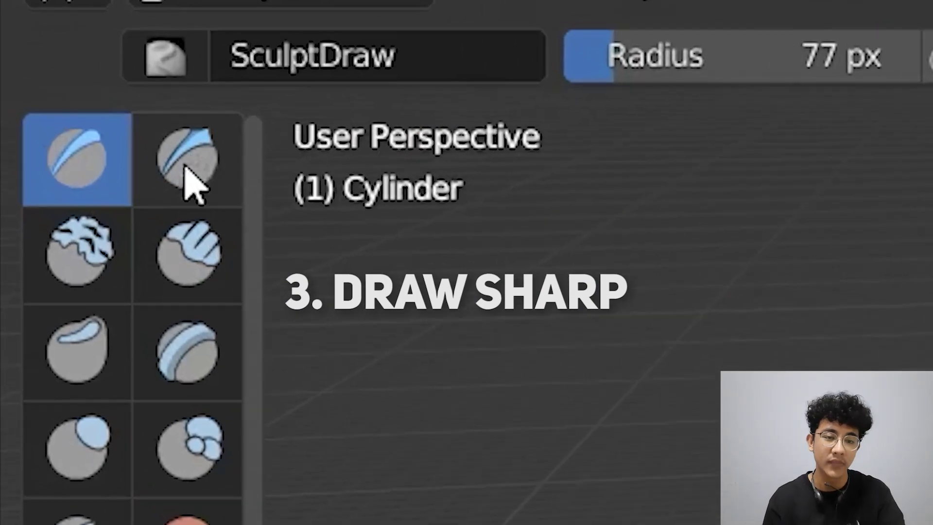
left_click(194, 154)
mouse_move(428, 233)
middle_mouse_down()
mouse_move(374, 183)
mouse_move(368, 239)
middle_mouse_up()
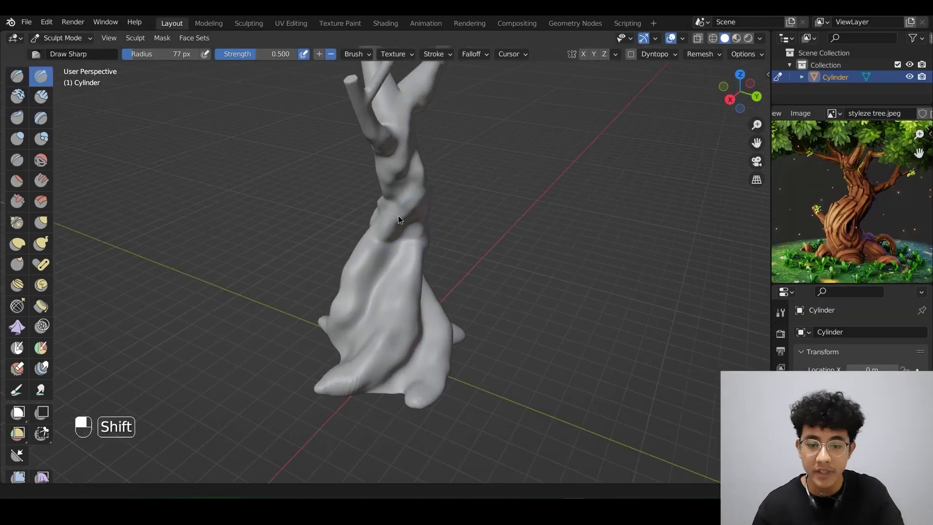
key("f")
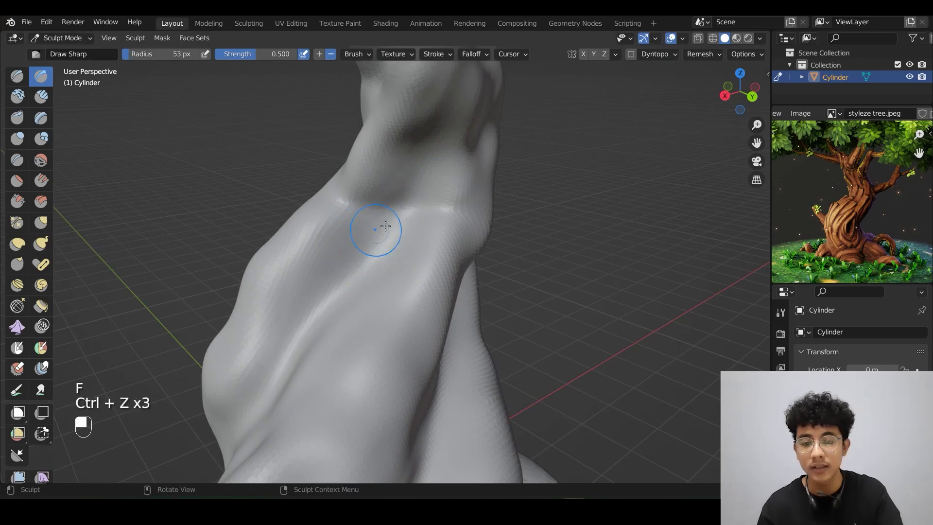
middle_click_drag(362, 344, 362, 235)
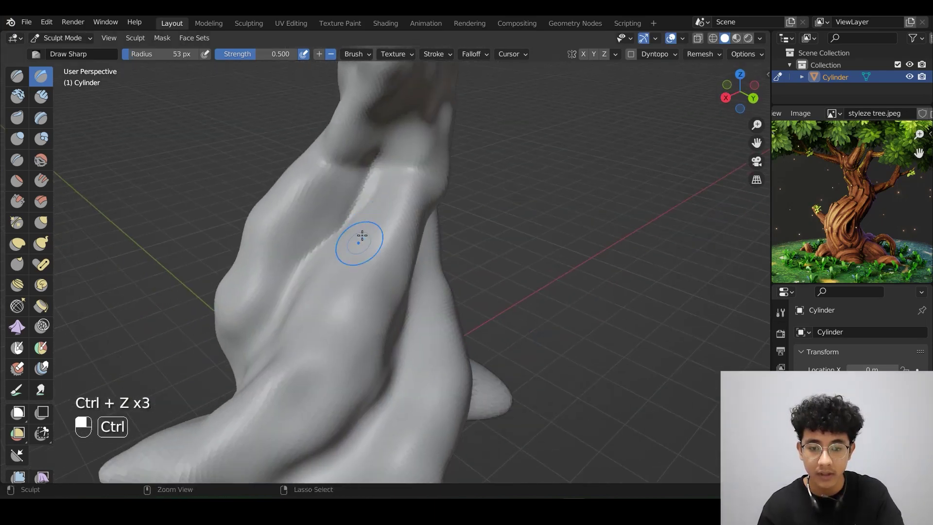
mouse_move(309, 304)
middle_mouse_down()
mouse_move(266, 325)
mouse_move(316, 360)
mouse_move(386, 385)
mouse_move(437, 306)
mouse_move(510, 257)
mouse_move(462, 266)
mouse_move(436, 287)
middle_mouse_up()
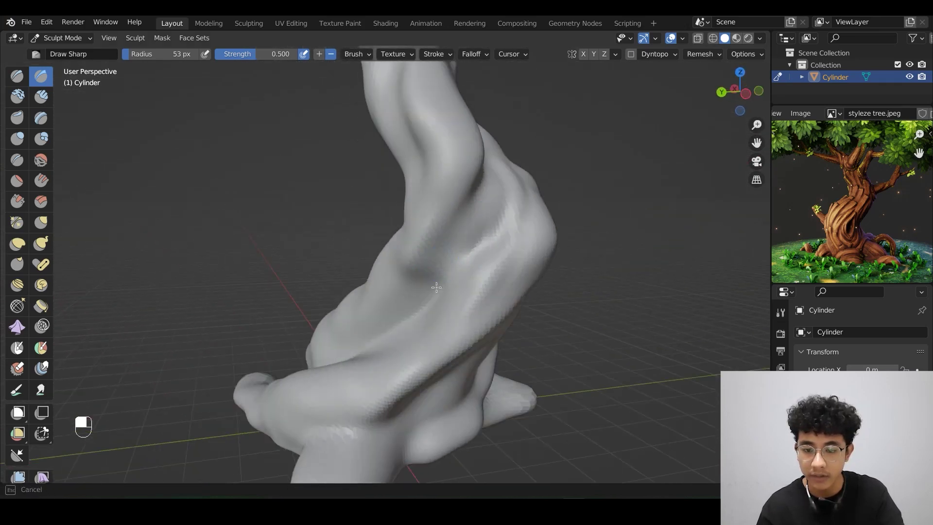
Carve sharp creases along the twist around the back and side of the trunk with Draw Sharp
middle_click_drag(468, 250, 406, 313)
left_click_drag(445, 260, 435, 311)
mouse_move(442, 291)
middle_mouse_down()
mouse_move(384, 296)
mouse_move(382, 284)
middle_mouse_up()
left_click_drag(475, 266, 458, 323)
middle_click_drag(593, 277, 457, 287)
left_click_drag(471, 261, 472, 314)
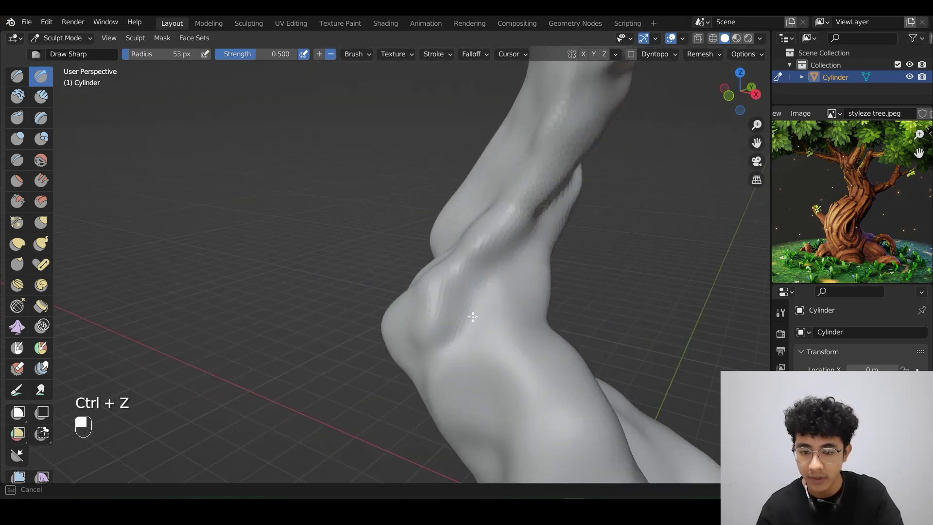
Deepen the creases running up the mid and upper trunk with the 53 px Draw Sharp brush
mouse_move(473, 316)
middle_mouse_down()
mouse_move(374, 281)
mouse_move(396, 275)
middle_mouse_up()
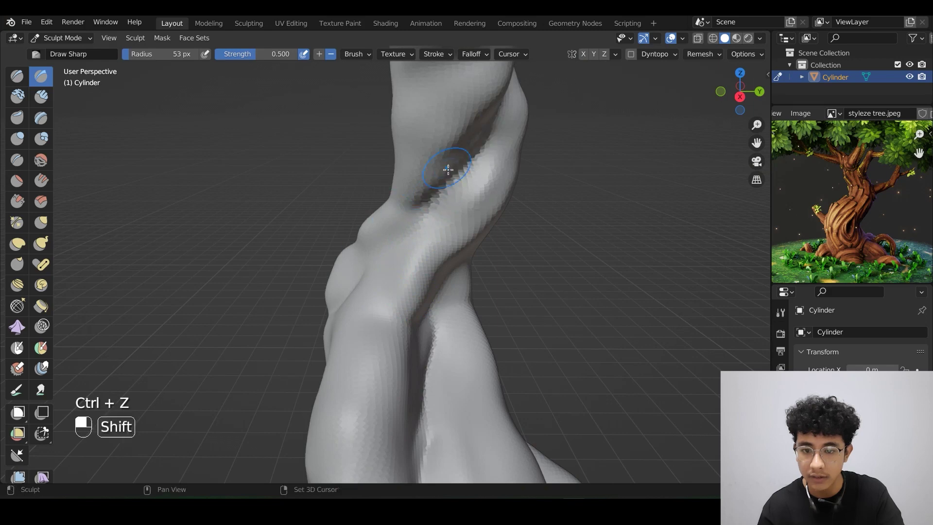
middle_click_drag(448, 169, 364, 216)
mouse_move(418, 239)
middle_mouse_down()
mouse_move(388, 251)
mouse_move(478, 200)
middle_mouse_up()
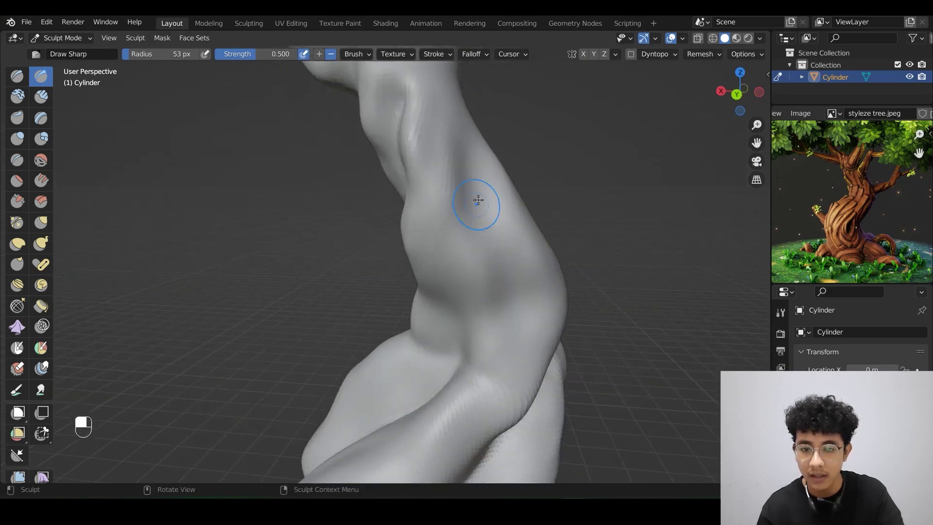
mouse_move(474, 294)
middle_mouse_down()
mouse_move(510, 297)
mouse_move(489, 298)
middle_mouse_up()
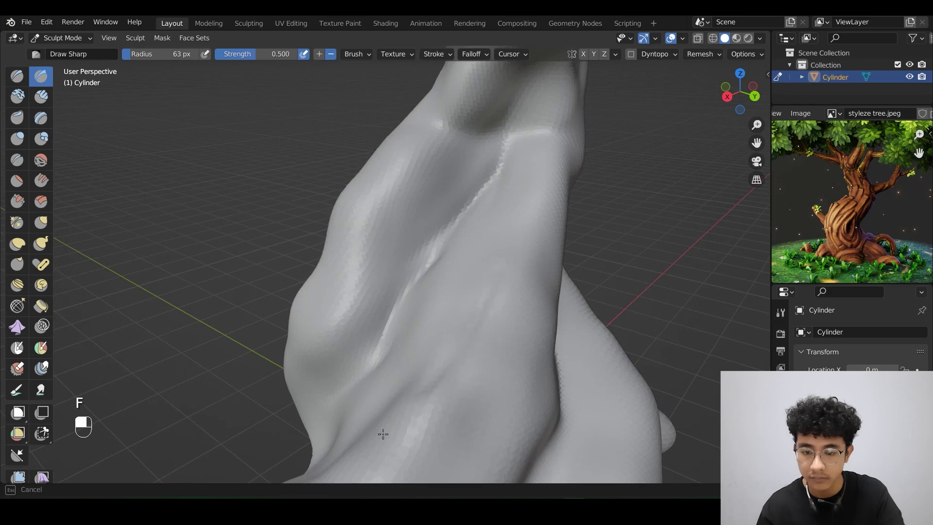
Carve grooves from the lower trunk into the front root with Draw Sharp at 63 px radius
mouse_move(383, 433)
middle_mouse_down()
mouse_move(483, 292)
mouse_move(471, 308)
mouse_move(486, 316)
middle_mouse_up()
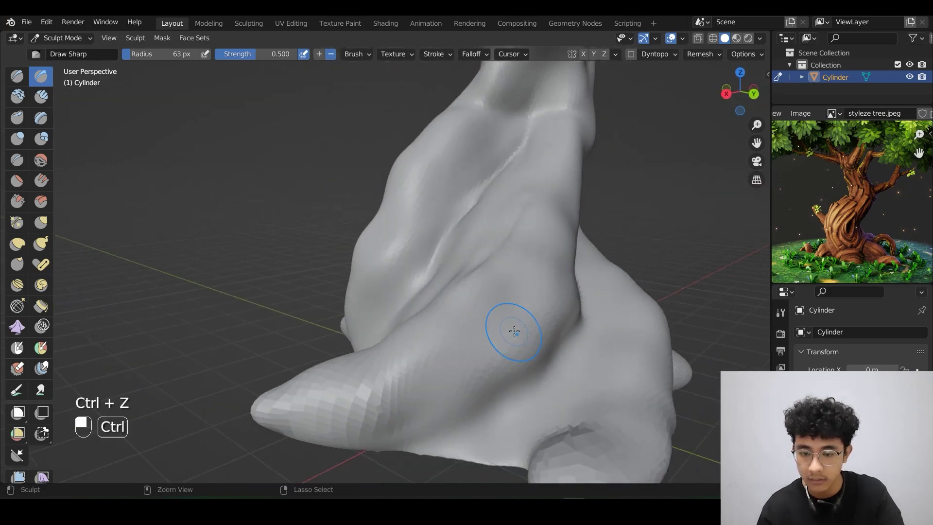
mouse_move(545, 265)
middle_mouse_down()
mouse_move(521, 333)
mouse_move(396, 423)
mouse_move(406, 408)
mouse_move(395, 375)
mouse_move(428, 340)
middle_mouse_up()
mouse_move(428, 340)
middle_mouse_down()
mouse_move(412, 308)
mouse_move(389, 291)
middle_mouse_up()
mouse_move(418, 306)
middle_mouse_down()
mouse_move(353, 343)
mouse_move(503, 208)
middle_mouse_up()
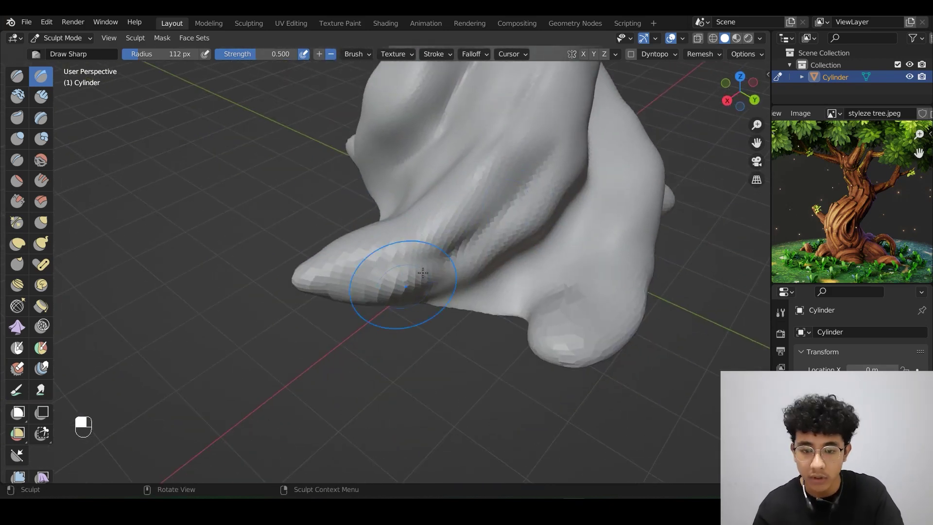
Turn on the wireframe display and examine the mesh density on the root tips and trunk
middle_click_drag(387, 249, 374, 277, "ctrl")
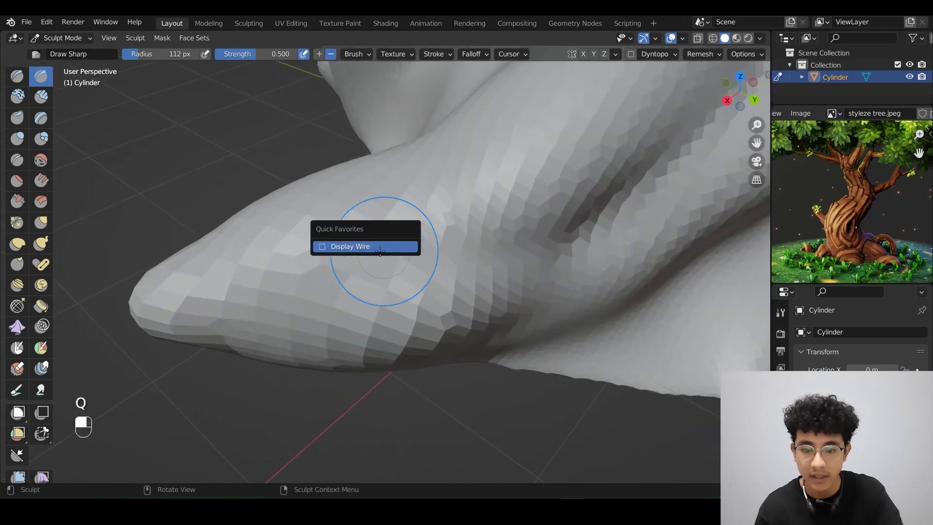
left_click(397, 246)
mouse_move(360, 290)
middle_mouse_down()
mouse_move(431, 224)
mouse_move(377, 301)
mouse_move(443, 326)
middle_mouse_up()
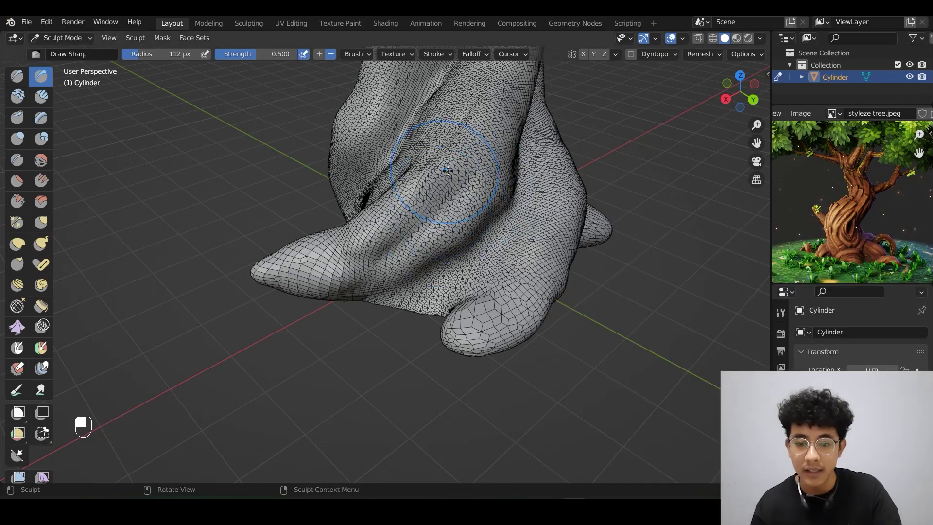
middle_click_drag(458, 183, 311, 258)
mouse_move(444, 93)
middle_mouse_down()
mouse_move(585, 177)
mouse_move(333, 202)
mouse_move(258, 255)
middle_mouse_up()
scroll(489, 222, "down", 6)
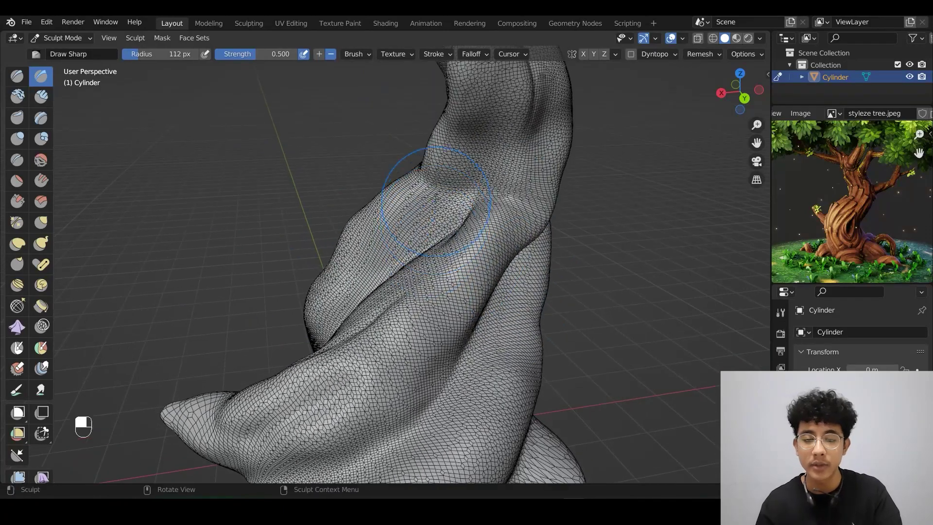
middle_click_drag(434, 279, 446, 231, "shift")
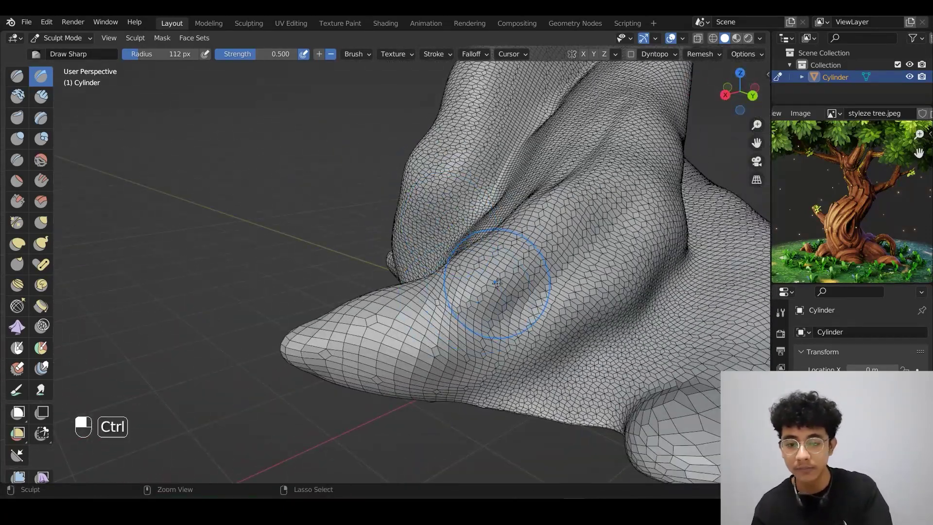
Voxel-remesh the tree to even out its topology and check the new mesh on the roots
key("ctrl+r")
middle_click_drag(476, 250, 382, 331)
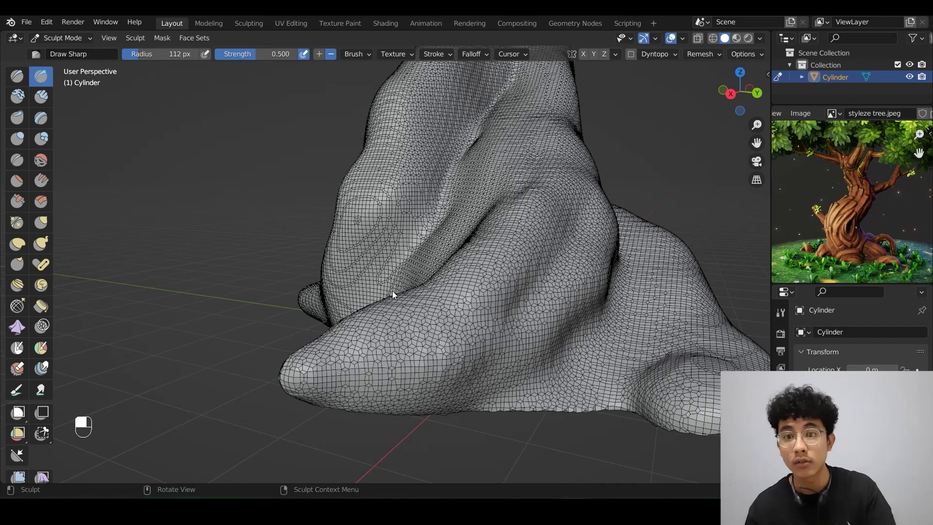
mouse_move(350, 240)
middle_mouse_down()
mouse_move(366, 231)
mouse_move(518, 343)
mouse_move(409, 353)
middle_mouse_up()
mouse_move(628, 331)
middle_mouse_down()
mouse_move(562, 317)
mouse_move(535, 362)
middle_mouse_up()
Undo the last three strokes and enlarge the tree in the reference image
mouse_move(578, 282)
middle_mouse_down()
mouse_move(541, 274)
mouse_move(473, 284)
middle_mouse_up()
key("ctrl+z")
key("ctrl+z")
key("ctrl+z")
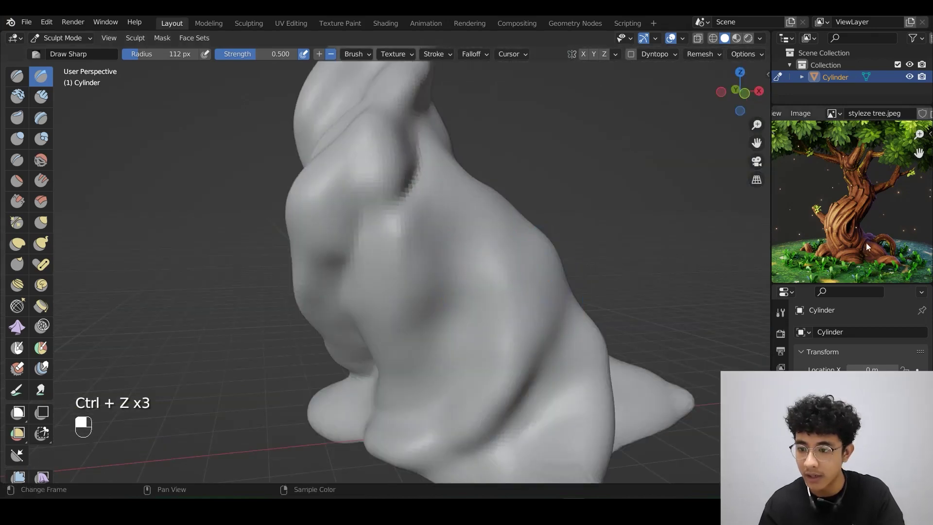
scroll(850, 203, "up", 5)
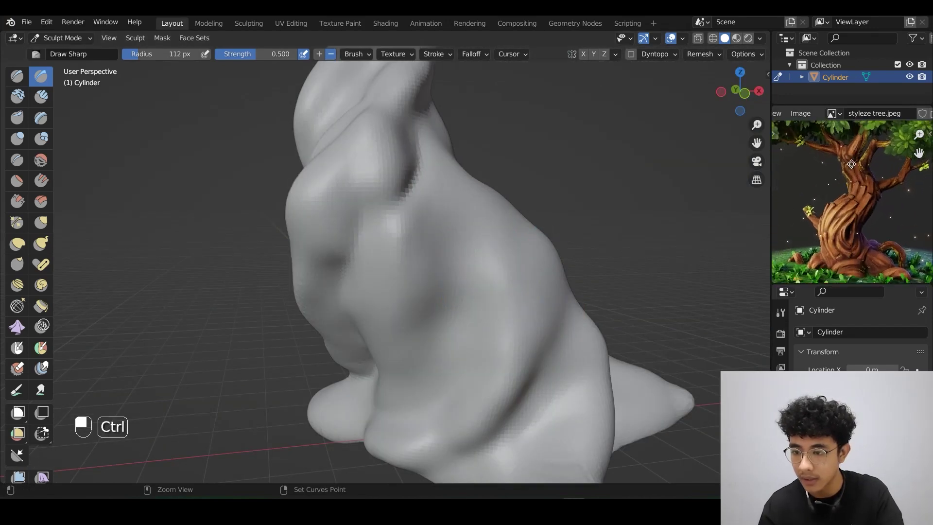
Try layering bark strips on the trunk with the Clay Strips brush at 52 px radius, and undo them
key("f")
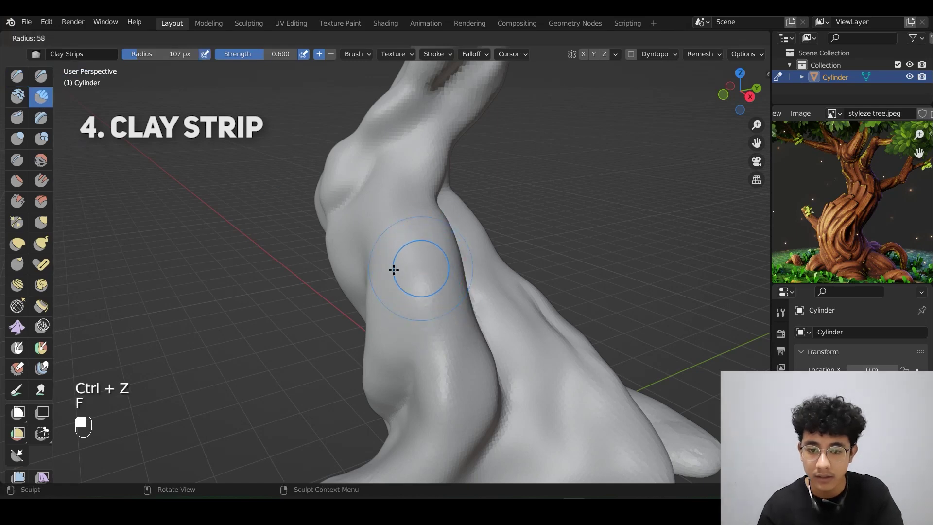
left_click_drag(440, 326, 418, 247, "ctrl")
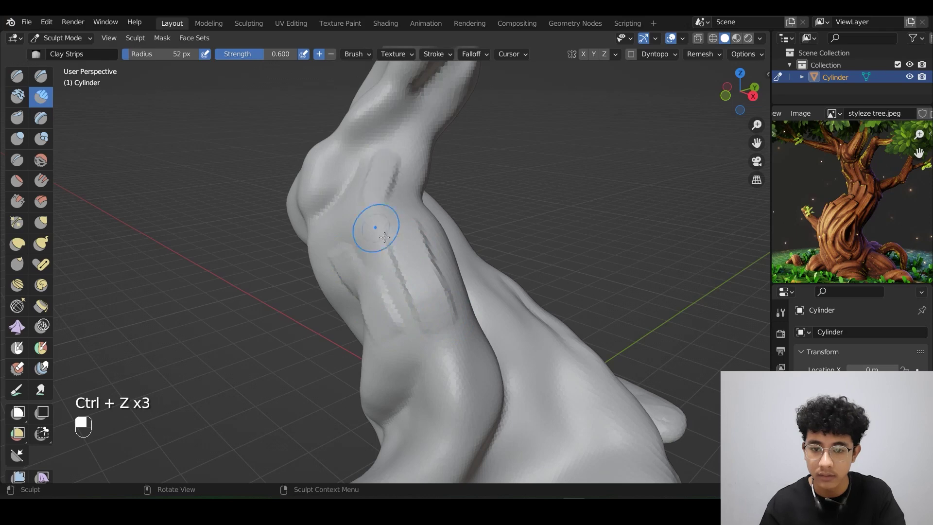
mouse_move(384, 237)
middle_mouse_down()
mouse_move(510, 298)
mouse_move(470, 325)
middle_mouse_up()
key("ctrl+z")
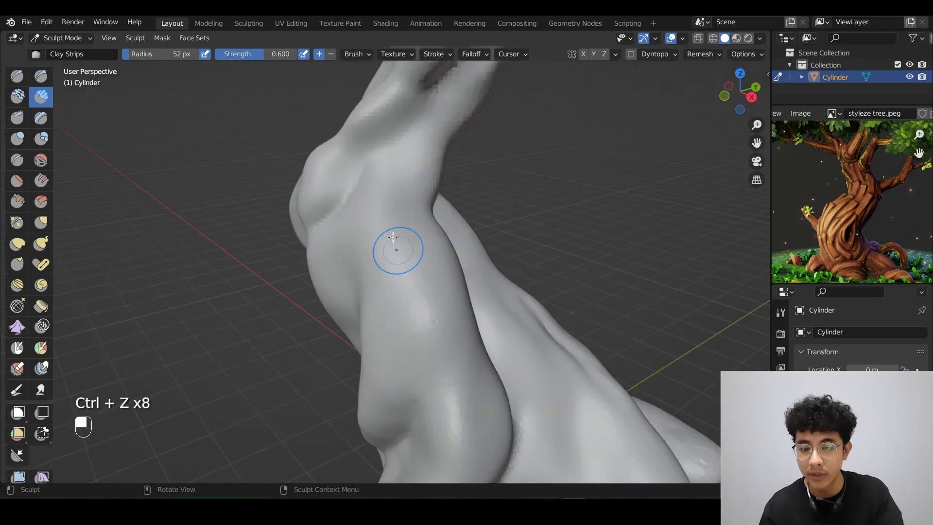
mouse_move(436, 292)
middle_mouse_down()
mouse_move(404, 228)
mouse_move(420, 249)
mouse_move(383, 256)
middle_mouse_up()
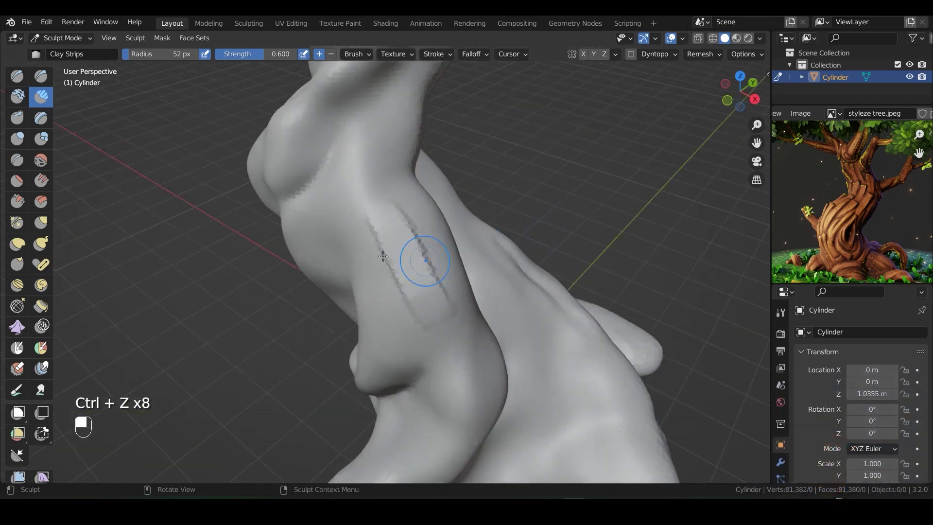
key("ctrl+z")
key("ctrl+z")
key("ctrl+z")
key("ctrl+z")
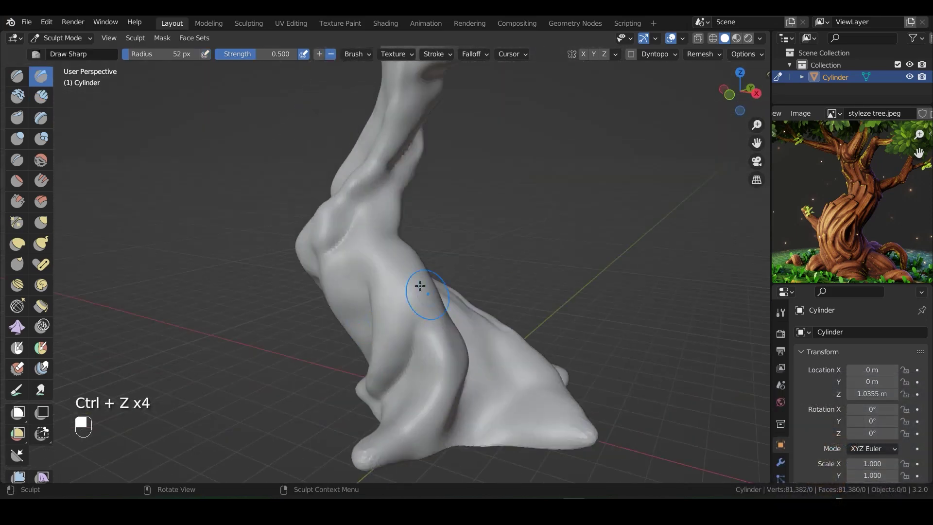
Refine the creases along the trunk and upper roots with Draw Sharp at 52 px, undoing unsatisfactory strokes
mouse_move(423, 292)
middle_mouse_down()
mouse_move(524, 417)
mouse_move(616, 335)
middle_mouse_up()
key("ctrl+z")
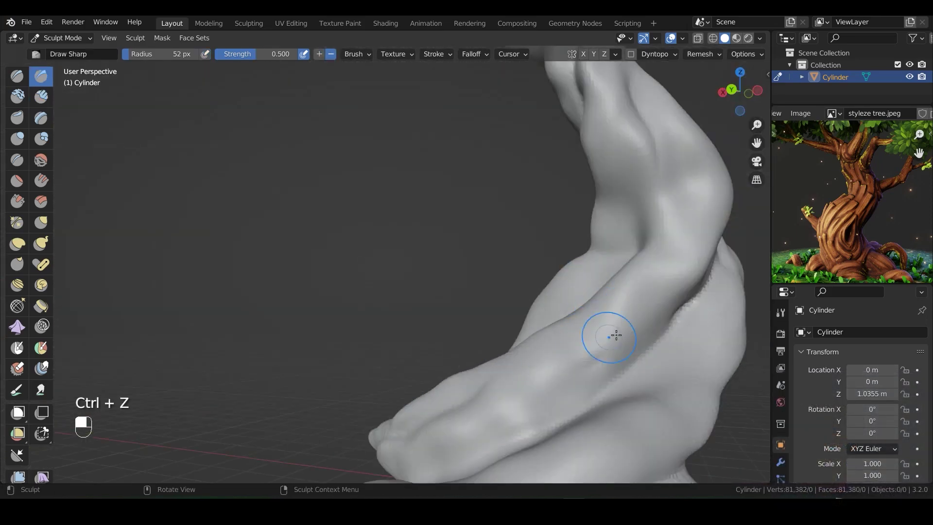
middle_click_drag(554, 389, 602, 305)
key("ctrl+z")
key("ctrl+z")
key("ctrl+z")
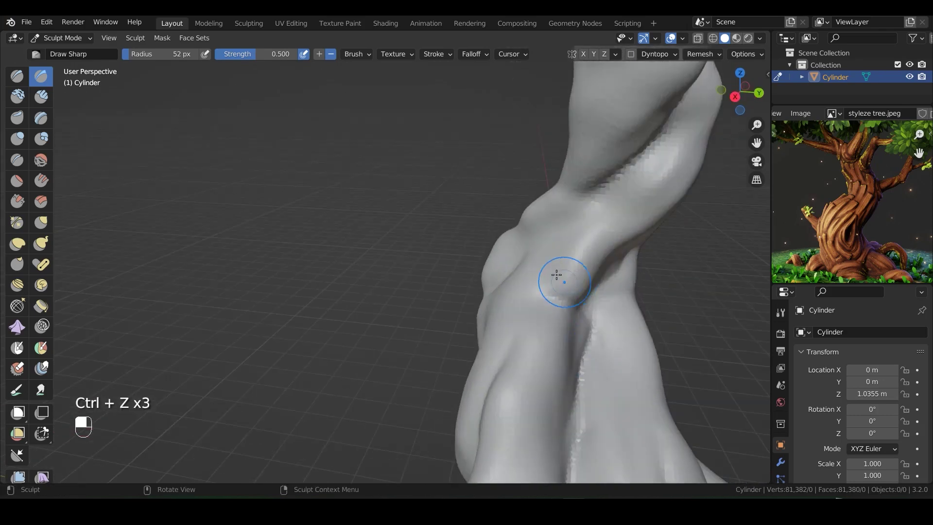
Carve bark-like creases down the lower trunk into the roots with the 52 px Draw Sharp brush, undoing unwanted strokes
mouse_move(558, 275)
middle_mouse_down()
mouse_move(617, 162)
mouse_move(505, 340)
mouse_move(514, 141)
mouse_move(386, 365)
mouse_move(452, 298)
mouse_move(431, 297)
mouse_move(513, 292)
middle_mouse_up()
key("ctrl+z")
key("ctrl+z")
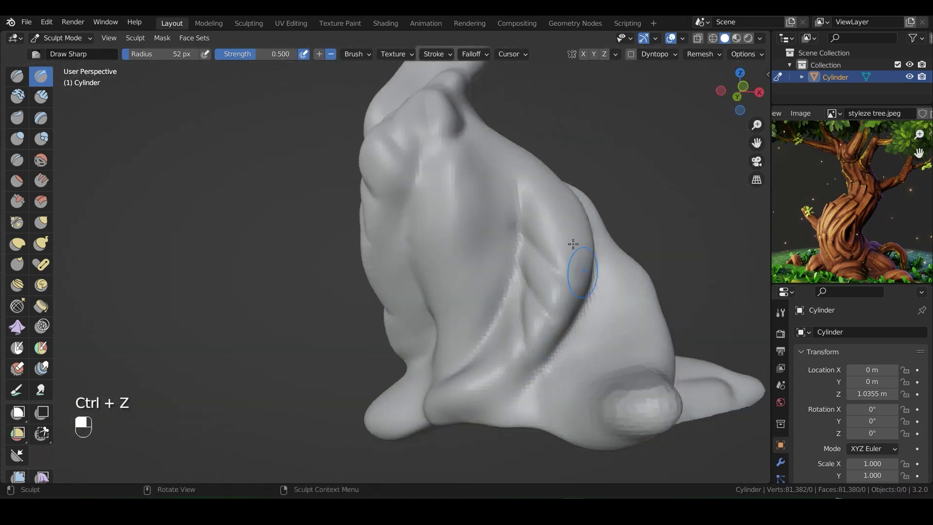
key("ctrl+z")
key("ctrl+z")
middle_click_drag(573, 244, 513, 402)
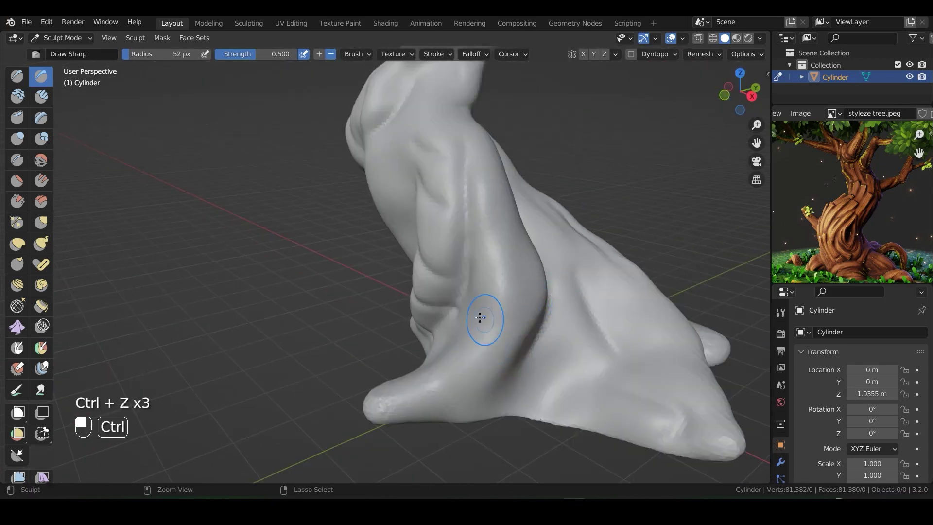
mouse_move(480, 318)
middle_mouse_down()
mouse_move(583, 275)
mouse_move(584, 311)
mouse_move(512, 345)
middle_mouse_up()
key("ctrl+z")
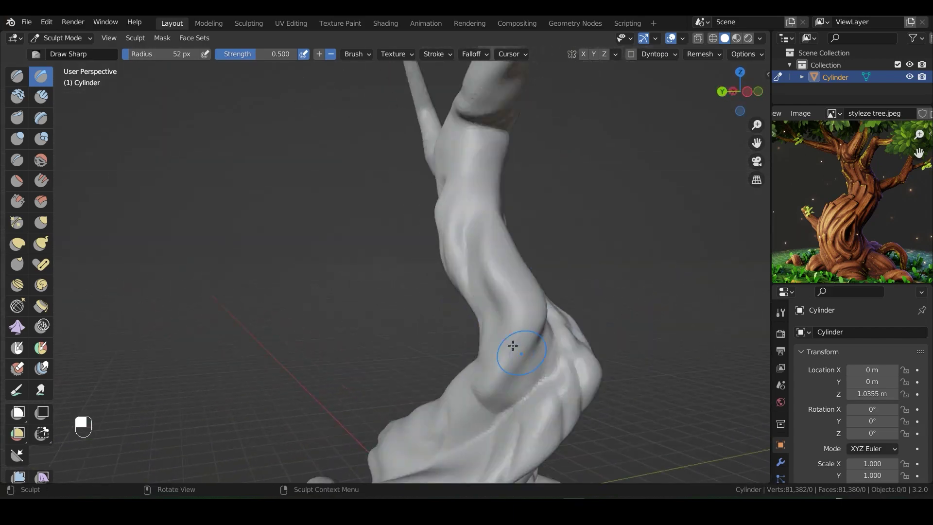
Try flattening the lower trunk with the Scrape/Peaks brush at 109 px radius, and undo the stroke
mouse_move(530, 265)
middle_mouse_down()
mouse_move(545, 389)
mouse_move(493, 258)
mouse_move(457, 392)
mouse_move(433, 417)
middle_mouse_up()
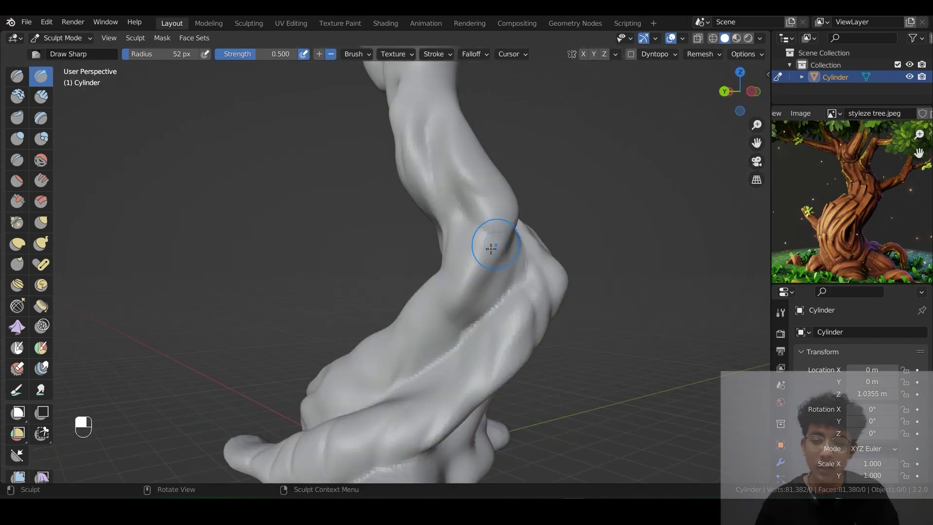
middle_click_drag(486, 244, 468, 270)
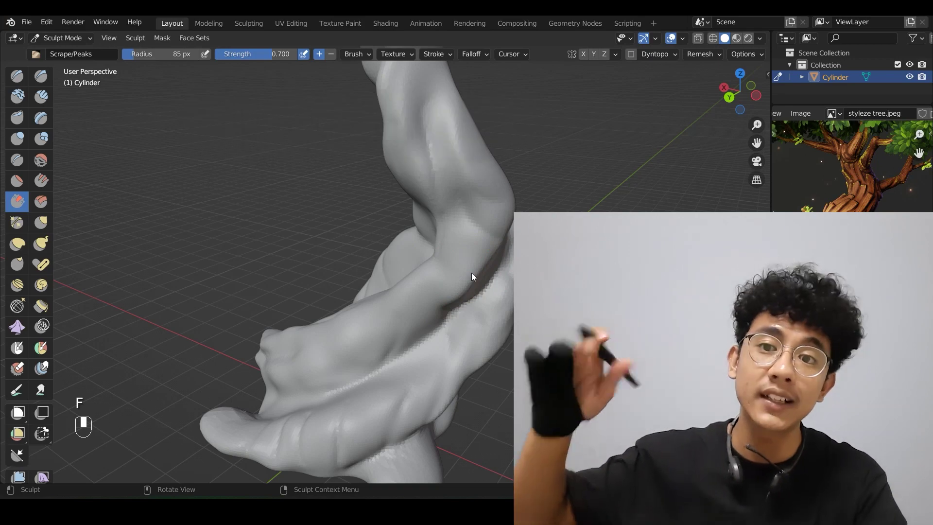
middle_click_drag(471, 273, 510, 252)
key("f")
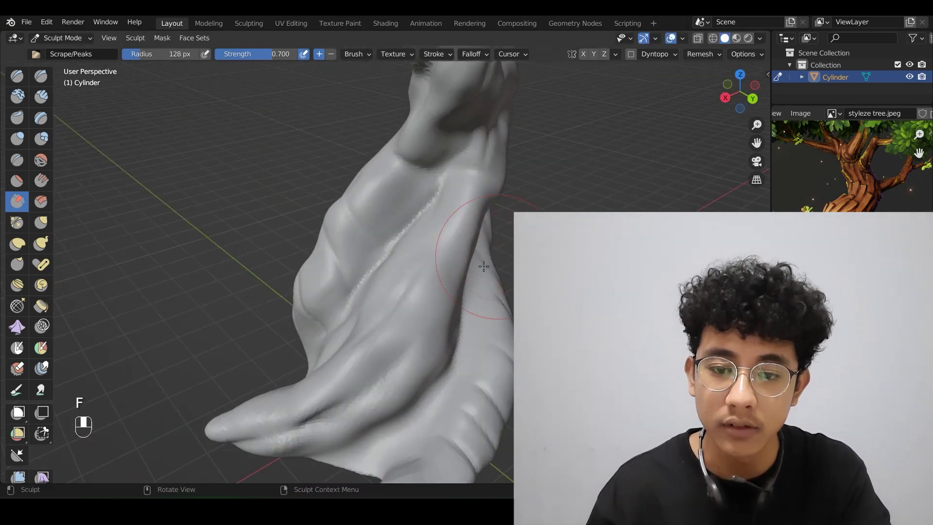
key("f")
left_click(395, 326)
key("ctrl+z")
mouse_move(430, 320)
middle_mouse_down()
mouse_move(379, 332)
mouse_move(485, 334)
mouse_move(392, 355)
middle_mouse_up()
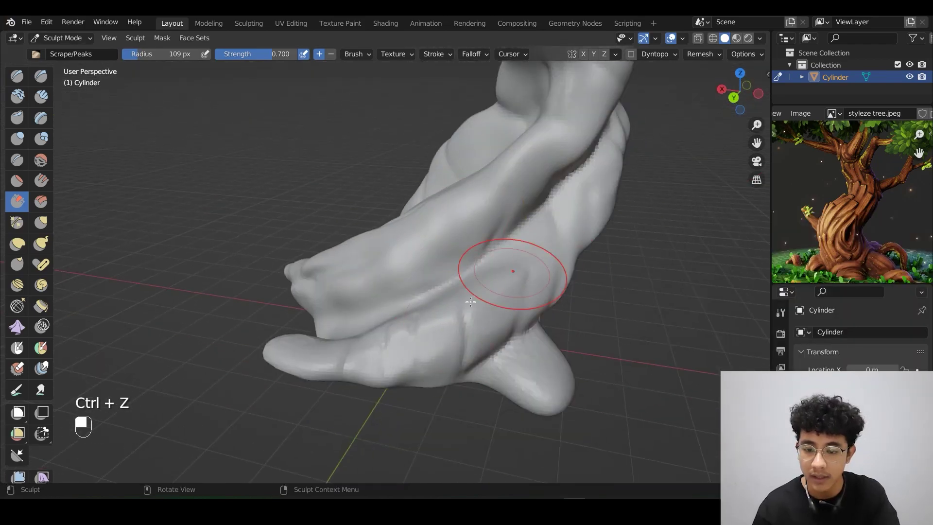
Flatten the folds along the lower trunk and roots with Scrape/Peaks at 109 px and 105 px radius
mouse_move(471, 301)
middle_mouse_down()
mouse_move(468, 326)
mouse_move(479, 312)
middle_mouse_up()
mouse_move(390, 395)
middle_mouse_down()
mouse_move(416, 368)
mouse_move(437, 272)
mouse_move(466, 290)
middle_mouse_up()
middle_click_drag(312, 371, 294, 276)
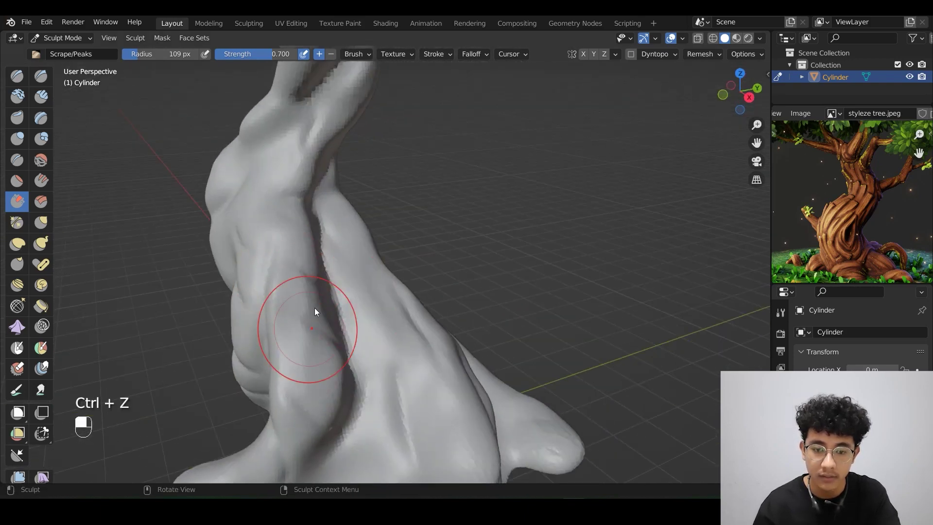
mouse_move(315, 312)
middle_mouse_down()
mouse_move(285, 246)
mouse_move(360, 329)
mouse_move(345, 250)
mouse_move(327, 283)
mouse_move(272, 311)
middle_mouse_up()
key("f")
left_click(291, 253)
mouse_move(292, 253)
middle_mouse_down("shift")
mouse_move(289, 92)
mouse_move(423, 322)
mouse_move(527, 243)
mouse_move(542, 395)
mouse_move(442, 372)
mouse_move(399, 311)
mouse_move(406, 329)
mouse_move(319, 319)
mouse_move(311, 341)
middle_mouse_up("shift")
key("f")
left_click(384, 311)
left_click_drag(311, 340, 293, 359)
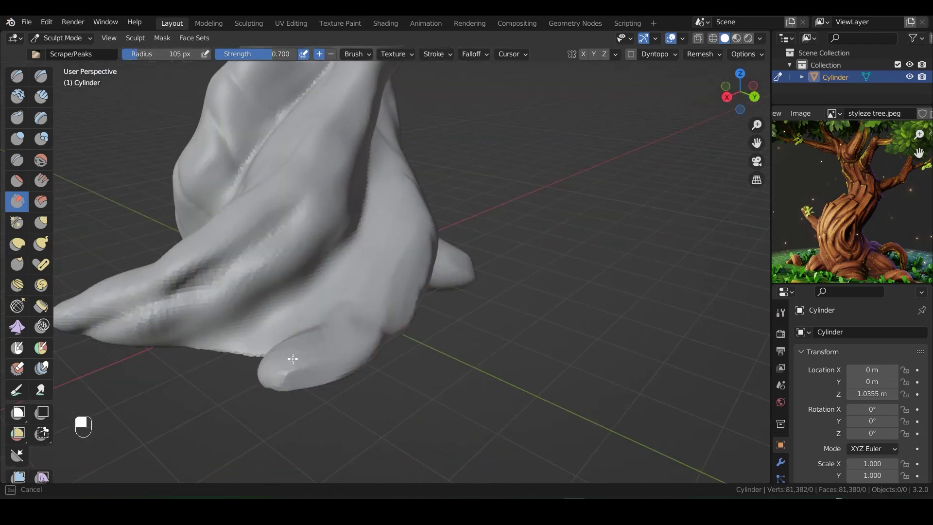
Scrape the narrow ridges of the lower trunk with the Scrape/Peaks brush at 62 px radius
key("f")
left_click(291, 329)
mouse_move(292, 359)
middle_mouse_down()
mouse_move(277, 335)
mouse_move(277, 348)
middle_mouse_up()
scroll(311, 320, "down", 5)
mouse_move(311, 321)
middle_mouse_down("shift")
mouse_move(381, 308)
mouse_move(333, 319)
mouse_move(355, 369)
mouse_move(435, 452)
mouse_move(484, 348)
middle_mouse_up("shift")
scroll(334, 319, "up", 4)
scroll(334, 318, "down", 4)
key("f")
left_click(333, 337)
key("f")
key("f")
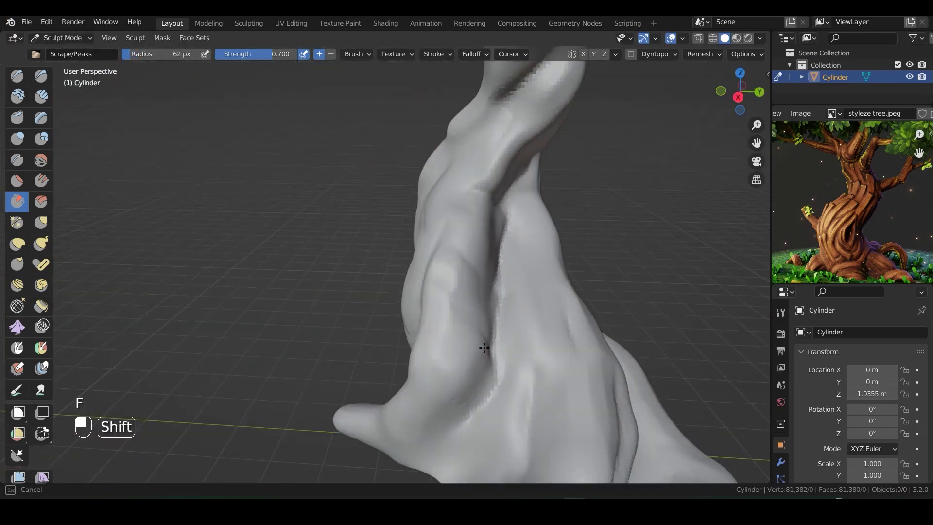
left_click_drag(439, 300, 443, 316)
Try broader Scrape/Peaks strokes on the root flare at 108 px radius, and undo the last three strokes
key("f")
mouse_move(443, 316)
middle_mouse_down()
mouse_move(461, 322)
mouse_move(462, 286)
mouse_move(476, 319)
mouse_move(258, 233)
mouse_move(294, 202)
middle_mouse_up()
key("f")
left_click(369, 280)
left_click_drag(293, 202, 312, 224)
mouse_move(312, 224)
middle_mouse_down()
mouse_move(265, 209)
mouse_move(364, 214)
middle_mouse_up()
left_click_drag(365, 214, 379, 273)
mouse_move(379, 272)
middle_mouse_down()
mouse_move(386, 267)
mouse_move(454, 316)
middle_mouse_up()
key("ctrl+z")
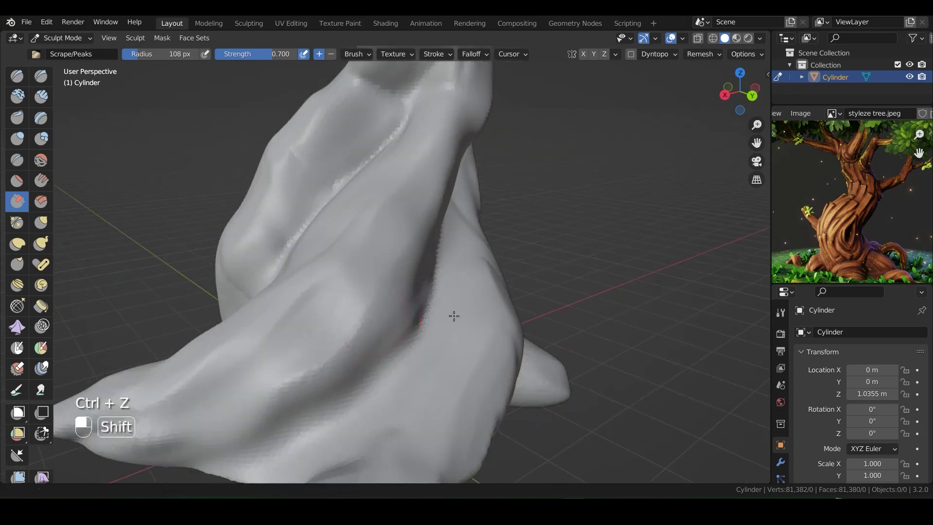
key("ctrl+z")
key("ctrl+z")
Try creasing the lower trunk with Draw Sharp at 83 px radius, and undo the recent strokes
key("f")
middle_click_drag(470, 365, 521, 359)
left_click(483, 340)
key("ctrl+z")
key("ctrl+z")
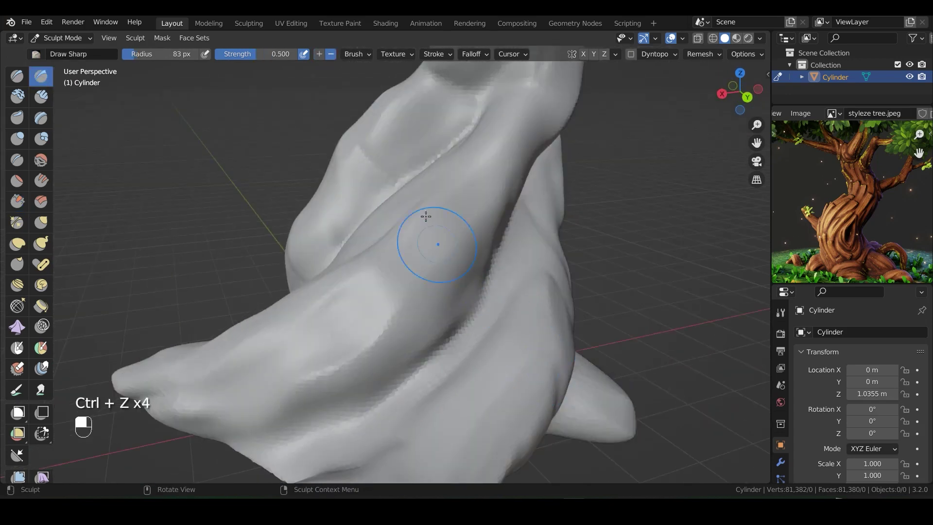
key("ctrl+z")
key("ctrl+z")
mouse_move(426, 216)
middle_mouse_down()
mouse_move(398, 342)
mouse_move(421, 233)
mouse_move(417, 261)
mouse_move(444, 251)
mouse_move(388, 234)
mouse_move(464, 316)
mouse_move(500, 297)
middle_mouse_up()
key("ctrl+z")
scroll(444, 251, "down", 2)
key("ctrl+z")
scroll(500, 297, "down", 3)
mouse_move(500, 296)
middle_mouse_down("shift")
mouse_move(523, 287)
mouse_move(506, 296)
middle_mouse_up("shift")
Reshape the bend of the whole trunk with the Grab brush at 203 to 311 px radius
key("g")
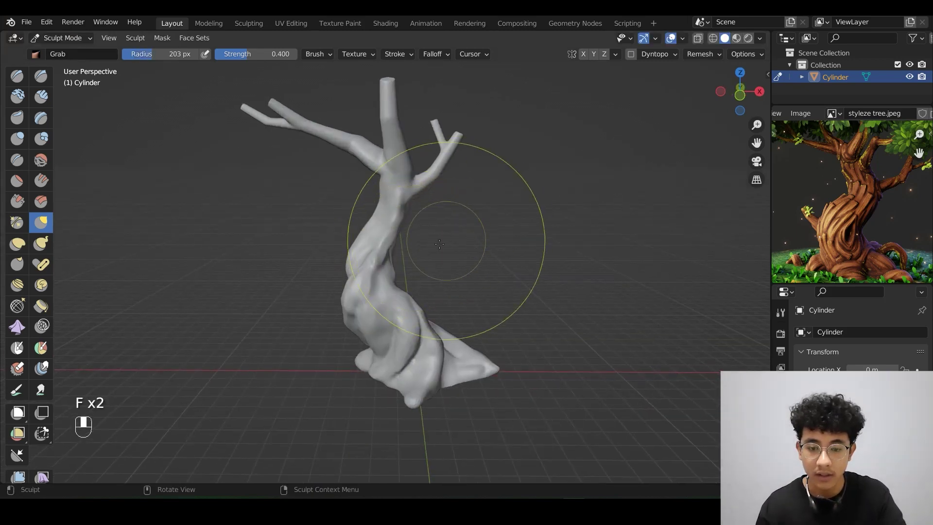
middle_click_drag(439, 244, 455, 284)
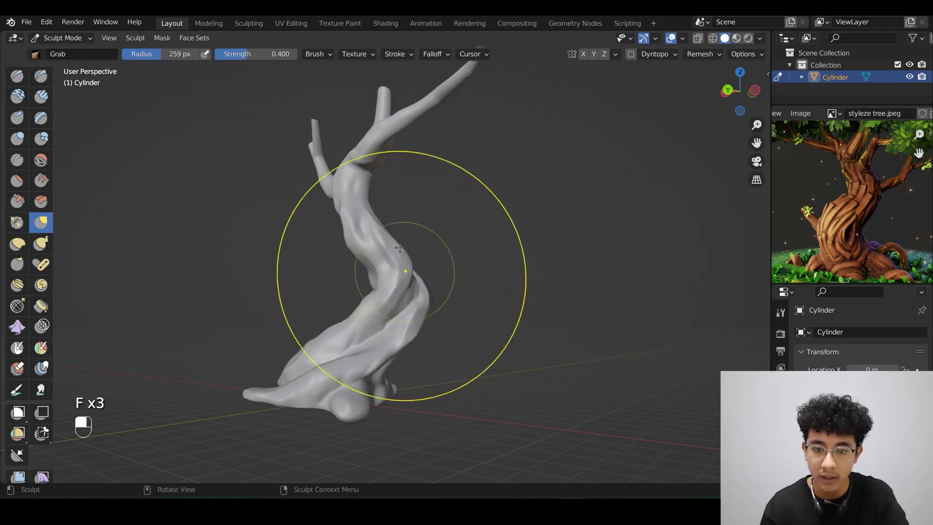
mouse_move(515, 184)
middle_mouse_down()
mouse_move(471, 229)
mouse_move(451, 200)
middle_mouse_up()
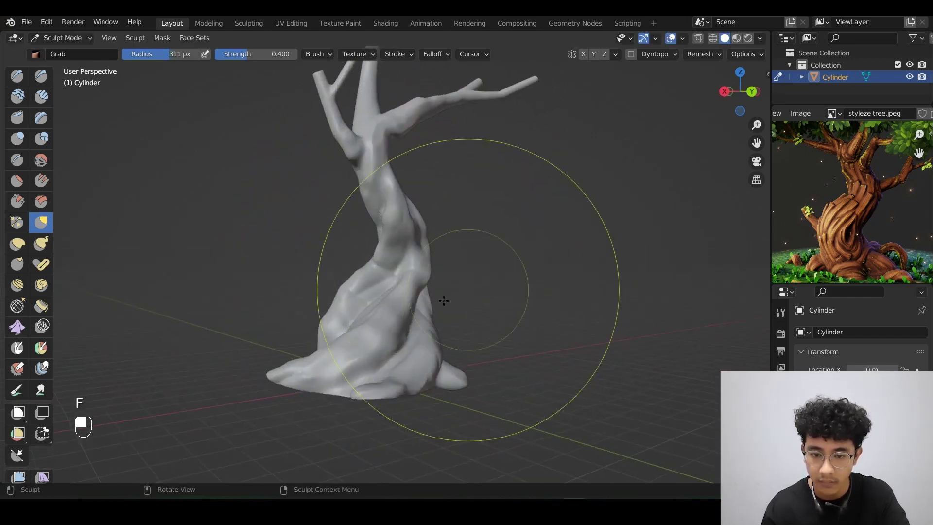
middle_click_drag(381, 292, 335, 320)
middle_click_drag(388, 218, 359, 296, "shift")
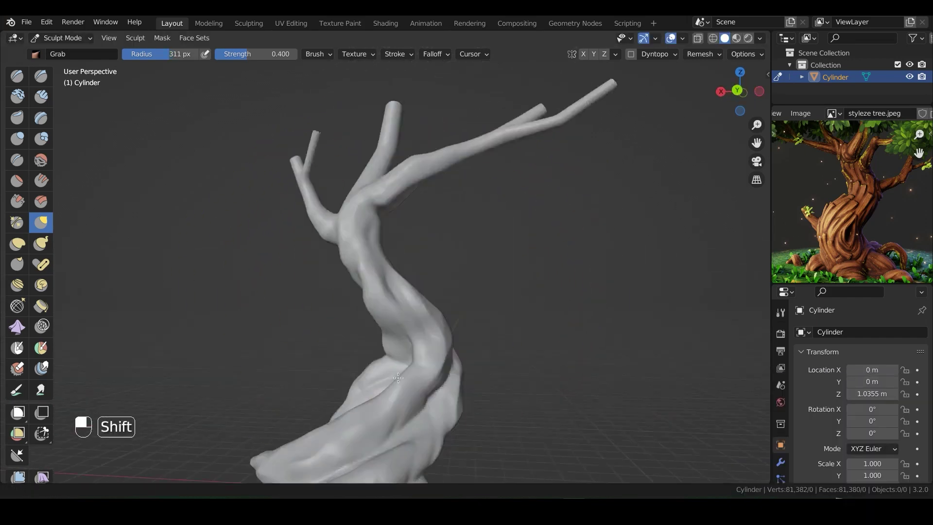
middle_click_drag(437, 195, 432, 253)
Bend the upper branches into curves with the Grab brush at 204 px radius
key("g")
key("f")
left_click(520, 148)
middle_click_drag(486, 146, 452, 122)
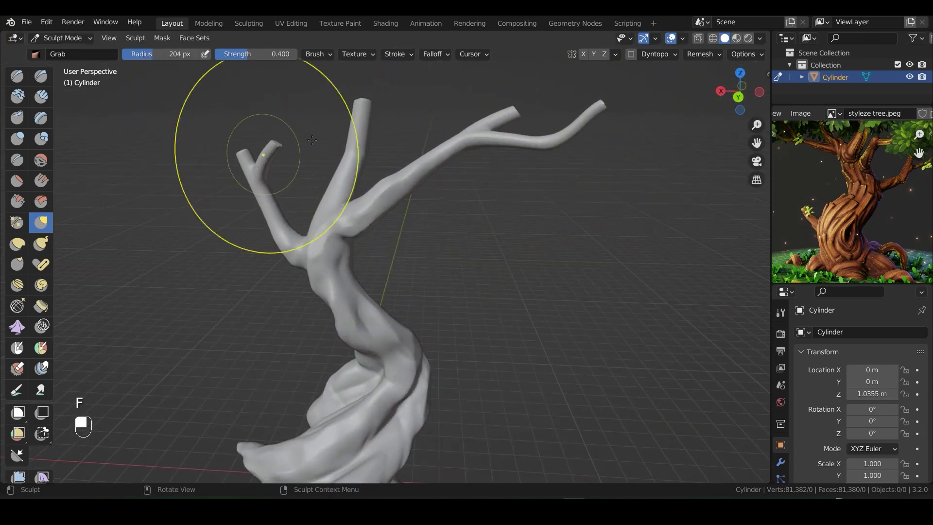
Adjust the trunk's silhouette in front and right orthographic views with Grab at 344 px, undoing the last two strokes
key("grave")
key("grave")
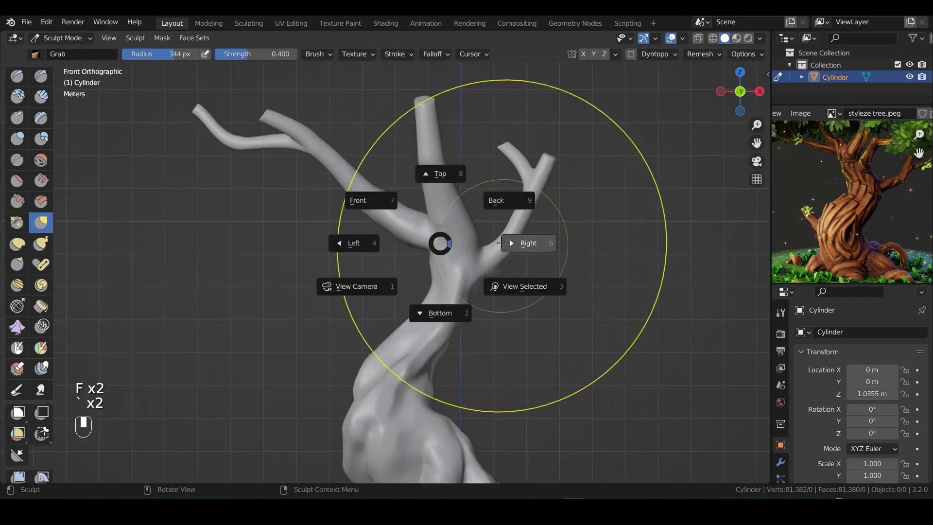
left_click(510, 200)
middle_click_drag(428, 340, 413, 228, "shift")
key("grave")
left_click(323, 235)
key("grave")
left_click(416, 295)
middle_click_drag(416, 296, 387, 284, "shift")
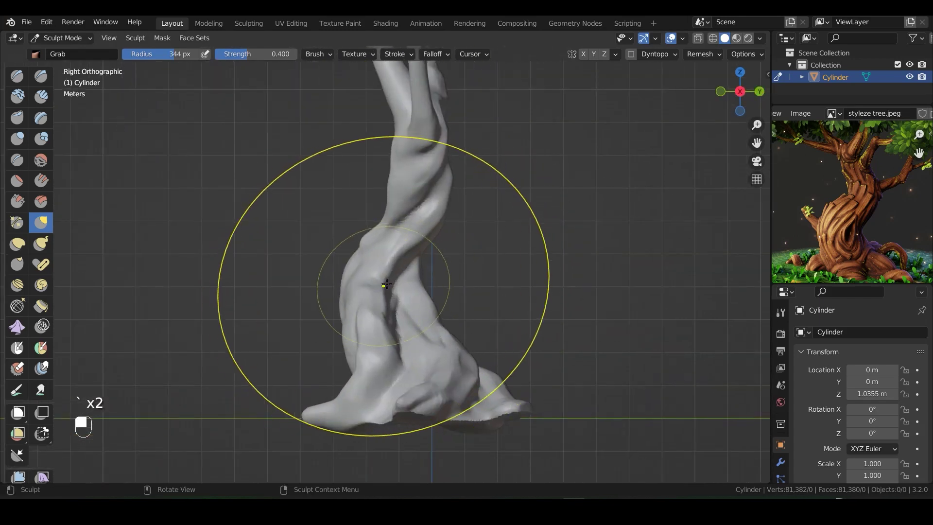
left_click_drag(322, 273, 334, 272)
middle_click_drag(334, 272, 317, 275)
key("ctrl+z")
key("ctrl+z")
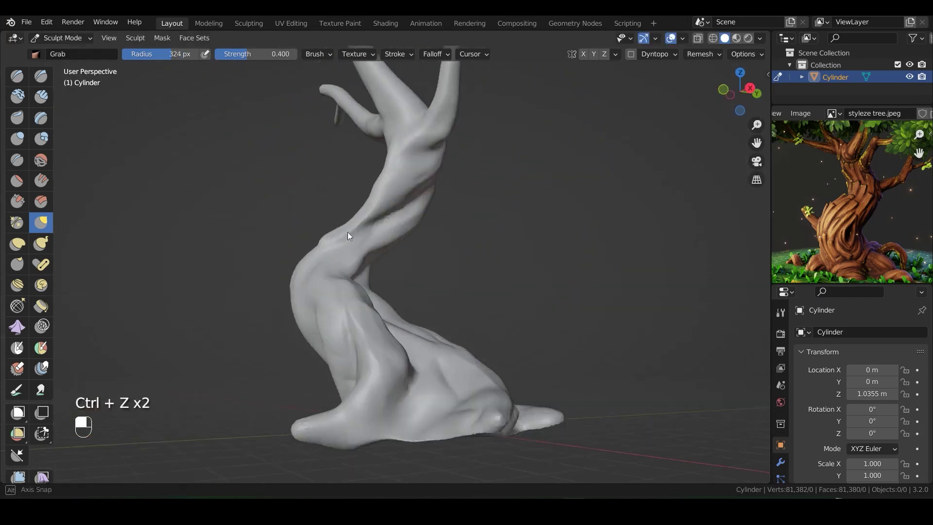
Build up and reshape the middle of the trunk with the Draw and Grab brushes, undoing an unwanted stroke
middle_click_drag(364, 209, 316, 272)
mouse_move(316, 272)
middle_mouse_down("shift")
mouse_move(318, 301)
mouse_move(437, 214)
mouse_move(354, 226)
mouse_move(336, 170)
middle_mouse_up("shift")
left_click(17, 76)
key("f")
left_click(327, 219)
key("ctrl+z")
mouse_move(327, 219)
middle_mouse_down()
mouse_move(355, 315)
mouse_move(240, 246)
middle_mouse_up()
key("f")
left_click(335, 335)
mouse_move(335, 336)
middle_mouse_down()
mouse_move(360, 239)
mouse_move(346, 281)
middle_mouse_up()
middle_click_drag(331, 417, 278, 370, "shift")
middle_click_drag(323, 324, 302, 263)
mouse_move(301, 262)
middle_mouse_down("ctrl")
mouse_move(304, 315)
mouse_move(255, 270)
mouse_move(428, 273)
mouse_move(250, 302)
mouse_move(302, 322)
mouse_move(343, 270)
mouse_move(334, 208)
mouse_move(364, 183)
mouse_move(365, 198)
middle_mouse_up("ctrl")
key("g")
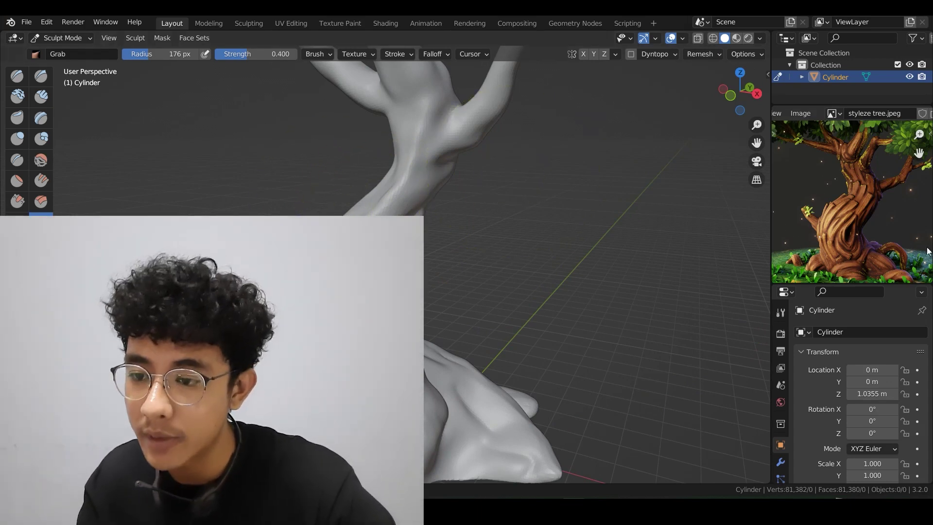
Enlarge the trunk hollow in the reference image and switch to the Draw brush
scroll(853, 256, "up", 3)
middle_click_drag(852, 256, 855, 226)
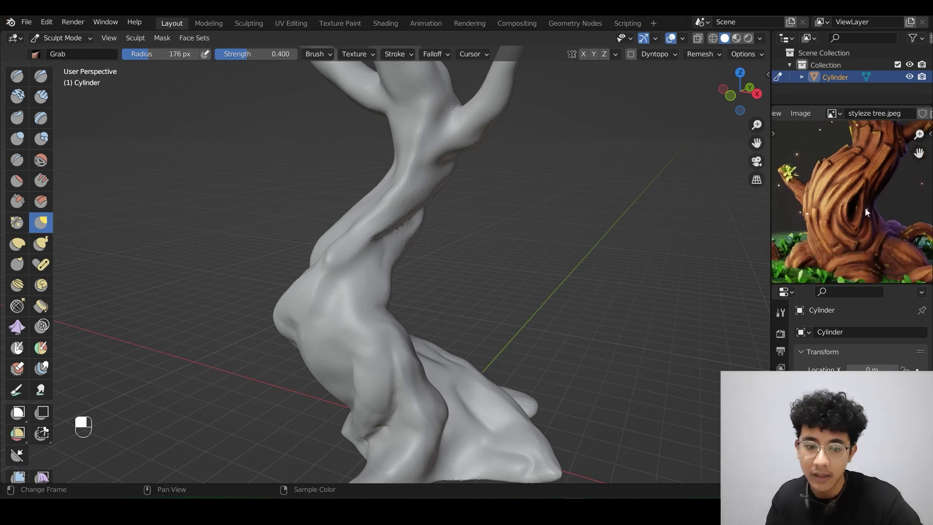
middle_click_drag(401, 232, 87, 93)
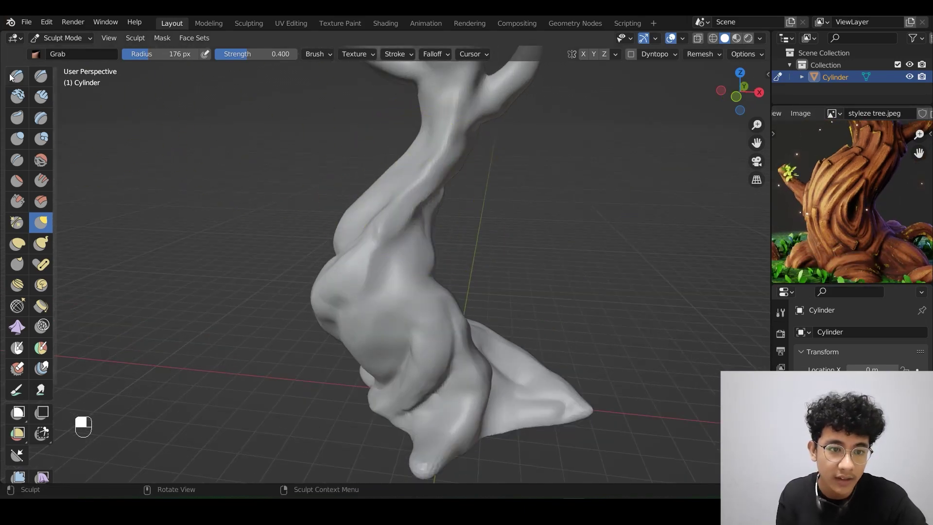
middle_click_drag(117, 155, 317, 63)
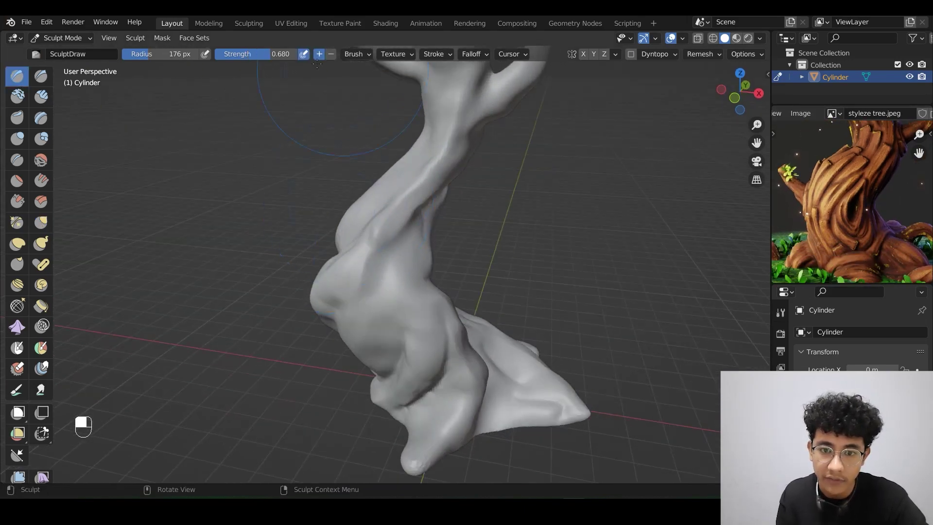
middle_click_drag(366, 209, 327, 44, "shift")
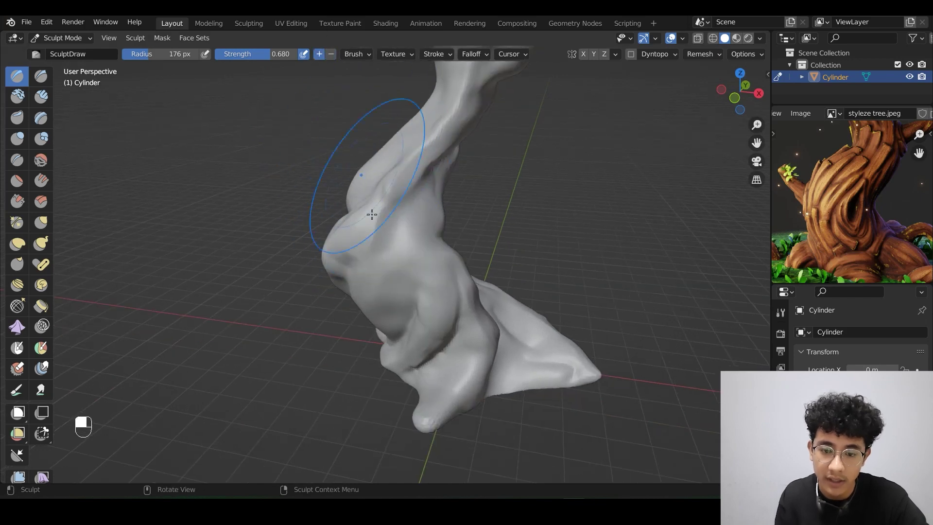
Test carving an oval hollow into the mid-trunk at 89 px, and at 62 px with strength 0.932, undoing both strokes
mouse_move(371, 214)
middle_mouse_down("ctrl")
mouse_move(383, 202)
mouse_move(390, 219)
middle_mouse_up("ctrl")
key("f")
left_click(345, 226)
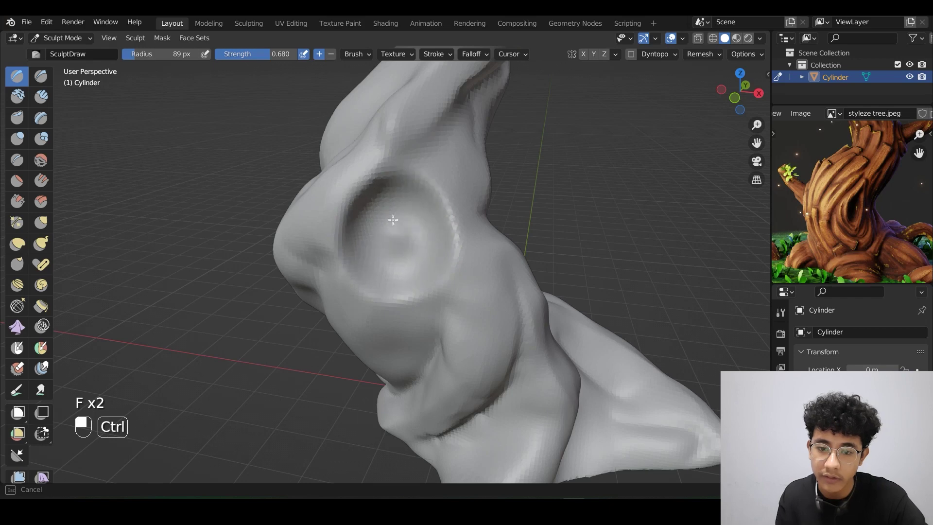
key("ctrl+z")
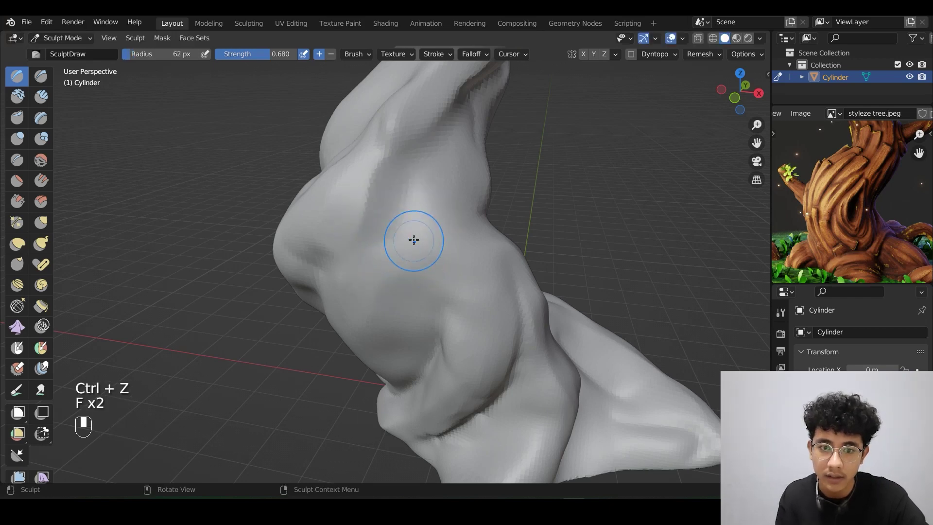
key("shift+f")
left_click(427, 240)
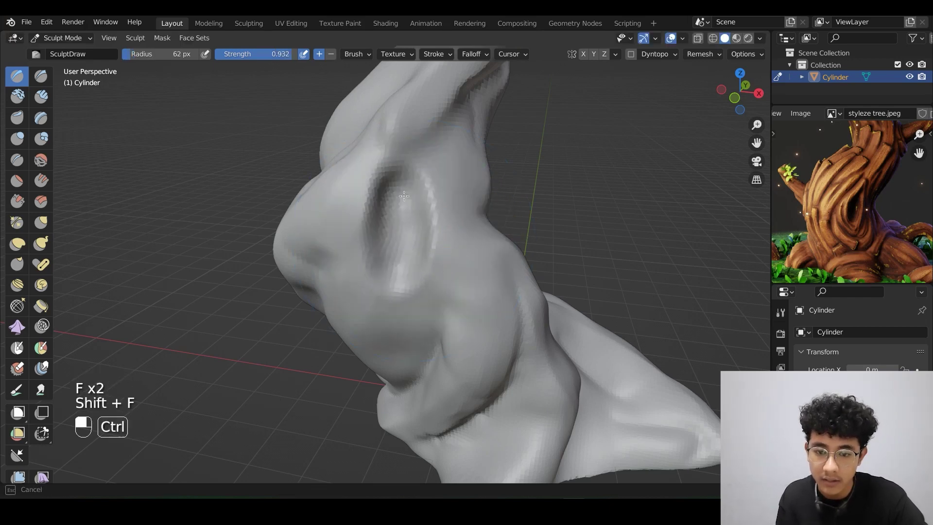
key("ctrl+z")
Carve the oval hollow into the mid-trunk with the subtracting Draw brush at 77 px radius, undoing unwanted strokes
mouse_move(387, 176)
middle_mouse_down()
mouse_move(398, 261)
mouse_move(419, 208)
mouse_move(404, 240)
mouse_move(418, 286)
mouse_move(398, 263)
mouse_move(410, 272)
middle_mouse_up()
key("f")
key("f")
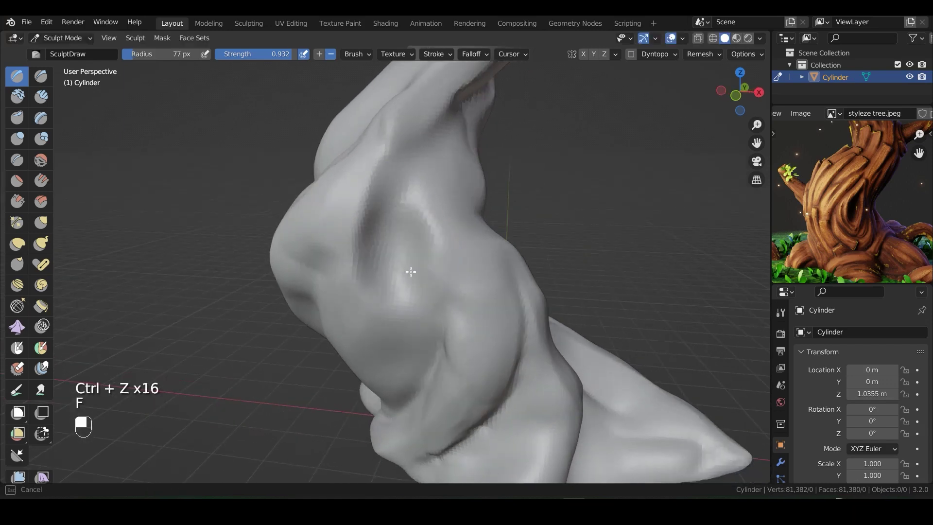
left_click_drag(385, 223, 403, 262)
middle_click_drag(419, 267, 389, 258)
scroll(389, 258, "down", 5)
key("ctrl+z")
key("ctrl+z")
key("ctrl+z")
key("ctrl+z")
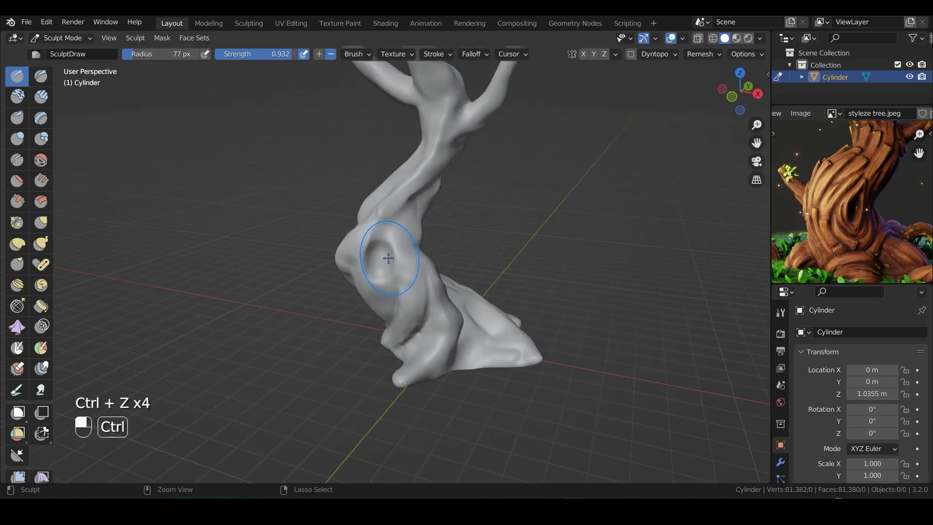
key("ctrl+z")
Deepen the trunk hollow and sharpen its inner edge with the subtracting Draw brush at 42 px radius
scroll(401, 242, "up", 3)
left_click_drag(397, 226, 404, 228)
middle_click_drag(403, 229, 435, 128)
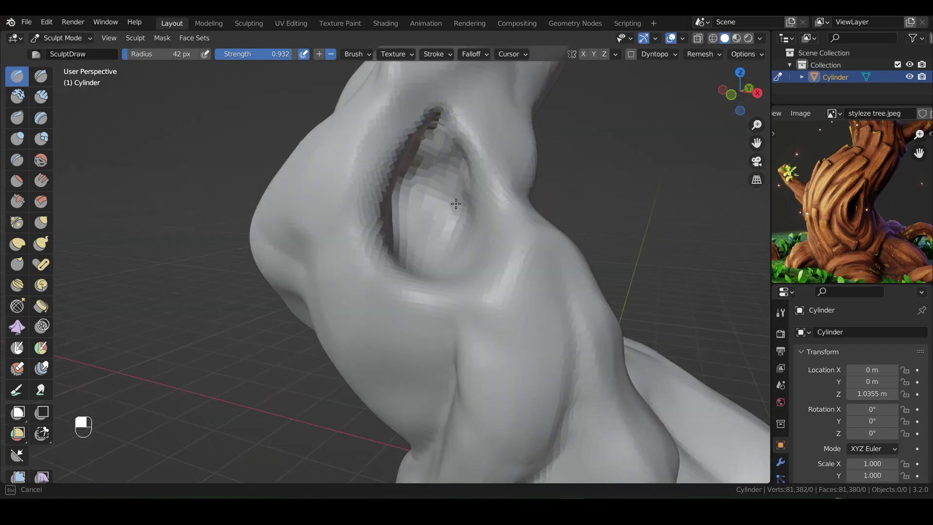
left_click_drag(456, 203, 453, 213)
key("f")
mouse_move(453, 214)
middle_mouse_down()
mouse_move(418, 256)
mouse_move(418, 215)
mouse_move(398, 233)
middle_mouse_up()
key("f")
left_click_drag(371, 257, 372, 286)
middle_click_drag(410, 243, 416, 248)
Build a raised rim around the trunk hollow with the adding Draw brush at 61 px radius
key("f")
left_click(397, 247)
mouse_move(416, 199)
left_mouse_down()
mouse_move(386, 207)
mouse_move(378, 221)
left_mouse_up()
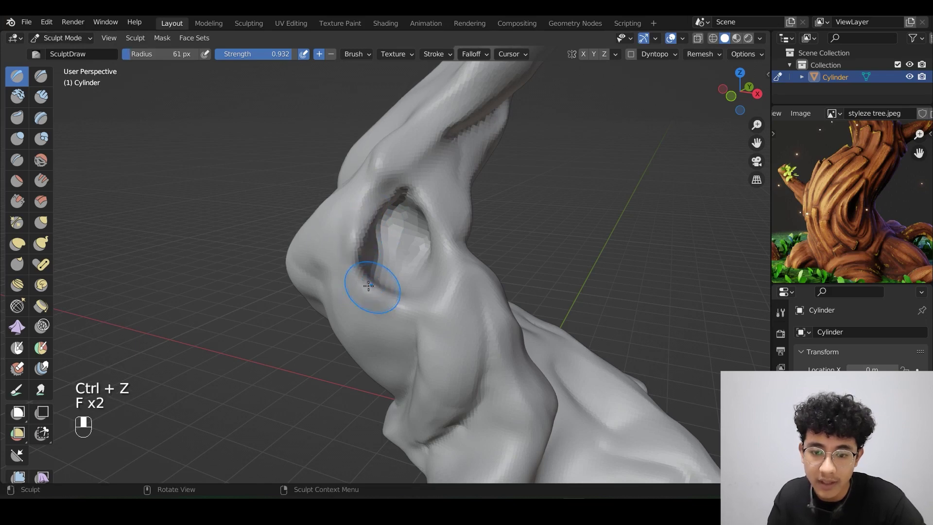
mouse_move(380, 295)
left_mouse_down()
mouse_move(358, 285)
mouse_move(360, 230)
mouse_move(420, 202)
left_mouse_up()
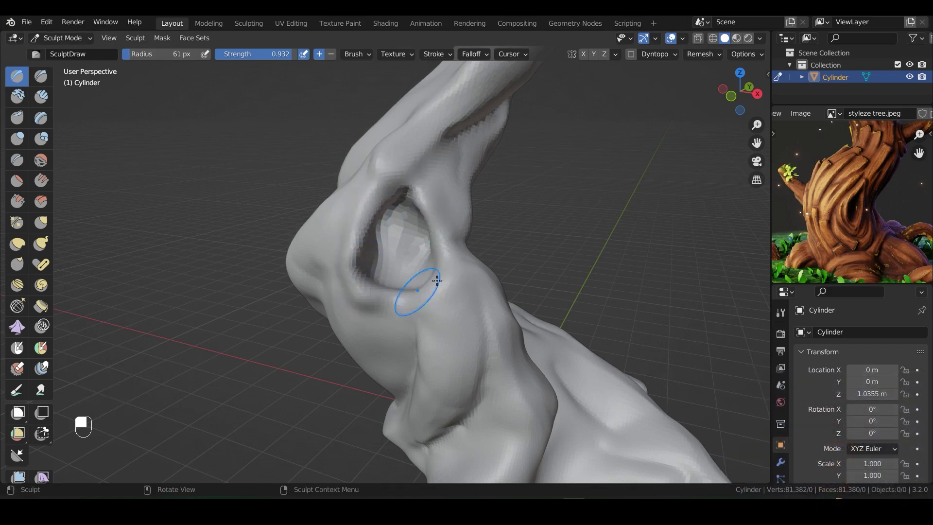
middle_click_drag(436, 280, 440, 292)
middle_click_drag(394, 330, 375, 339)
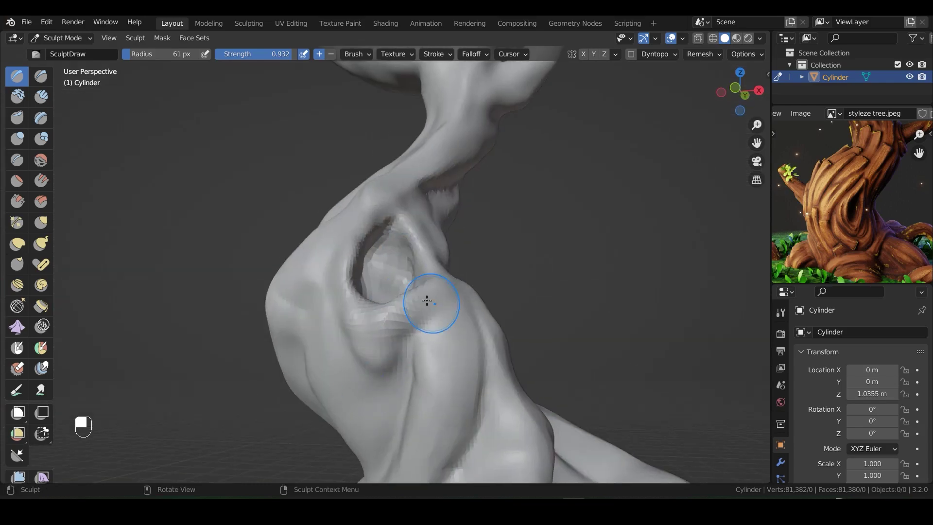
middle_click_drag(426, 300, 396, 240)
Remesh the tree and refine the rim around the hollow with the Draw brush at 39 px radius
key("ctrl+r")
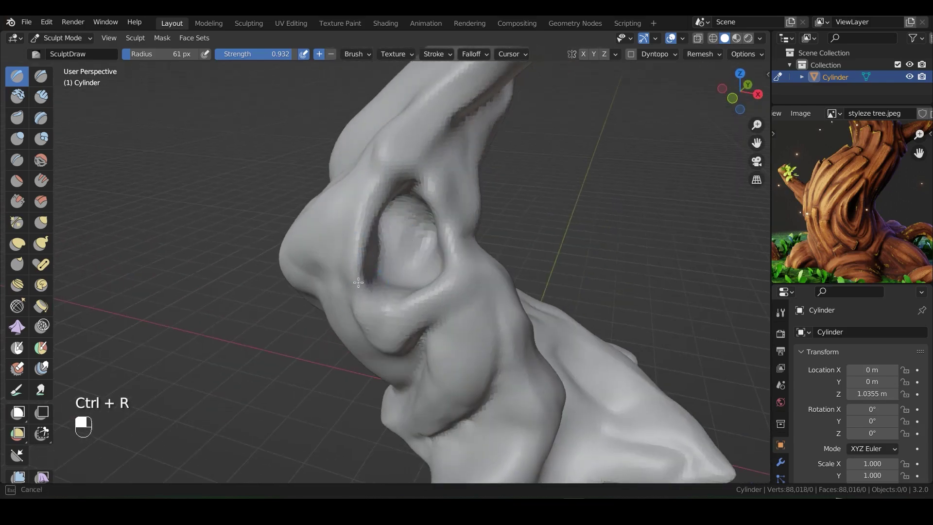
key("f")
left_click(359, 280)
mouse_move(360, 280)
middle_mouse_down()
mouse_move(413, 187)
mouse_move(384, 193)
mouse_move(373, 301)
middle_mouse_up()
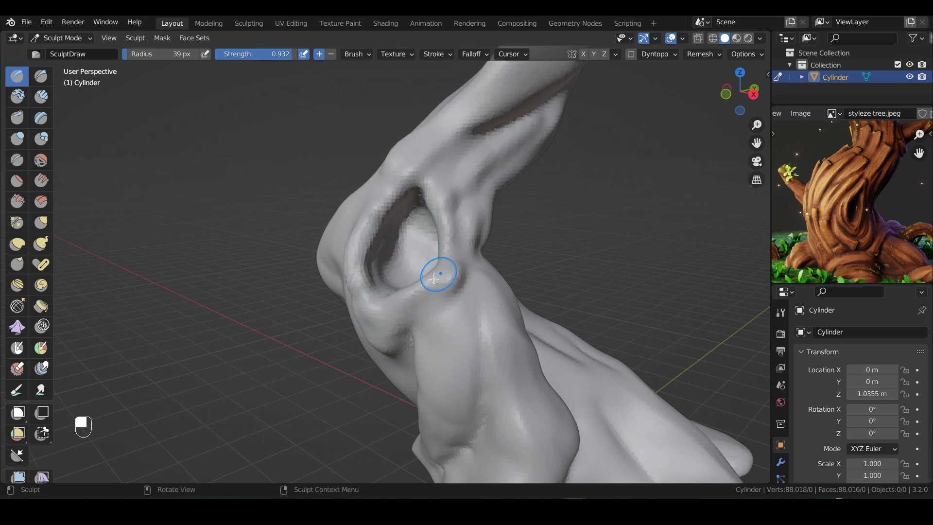
scroll(434, 279, "down", 4)
mouse_move(433, 278)
middle_mouse_down()
mouse_move(413, 219)
mouse_move(443, 273)
mouse_move(462, 271)
mouse_move(416, 312)
middle_mouse_up()
Try extra Draw strokes near the hollow at 40 px radius, and undo the last three strokes
key("f")
left_click(444, 273)
key("ctrl+z")
key("ctrl+z")
key("ctrl+z")
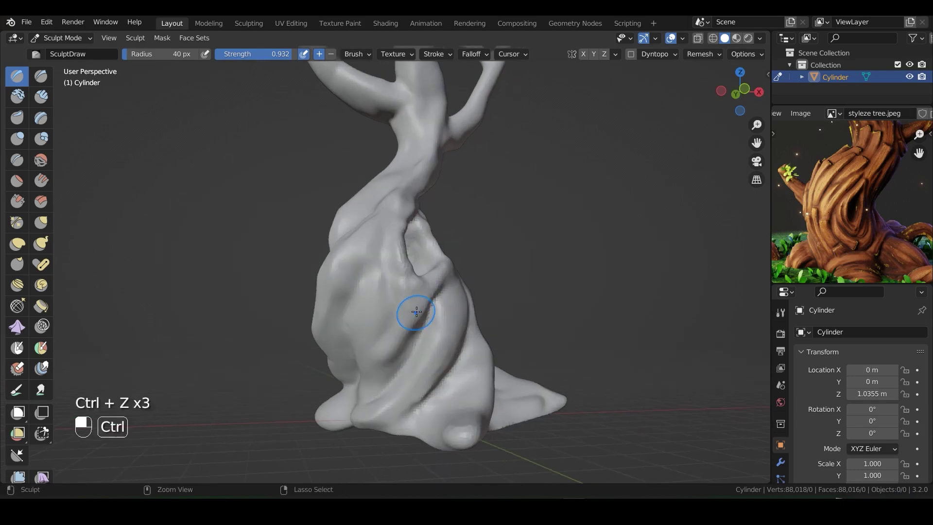
Add fine ridges along the trunk beside the hollow with the Draw brush at 25 px radius
middle_click_drag(379, 250, 311, 281)
mouse_move(486, 213)
middle_mouse_down()
mouse_move(464, 170)
mouse_move(457, 222)
middle_mouse_up()
scroll(465, 171, "up", 2)
key("f")
left_click(450, 222)
middle_click_drag(474, 183, 427, 252)
scroll(387, 336, "down", 3)
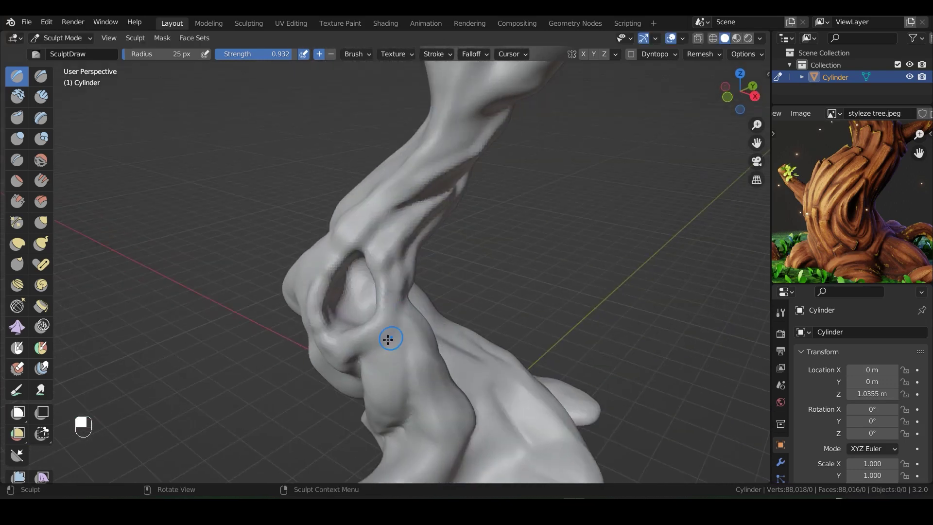
Add folds along the upper trunk and below the branch joint with the Draw brush at 37 px radius
mouse_move(387, 335)
middle_mouse_down()
mouse_move(374, 388)
mouse_move(330, 414)
mouse_move(343, 323)
mouse_move(338, 211)
mouse_move(381, 194)
mouse_move(362, 228)
middle_mouse_up()
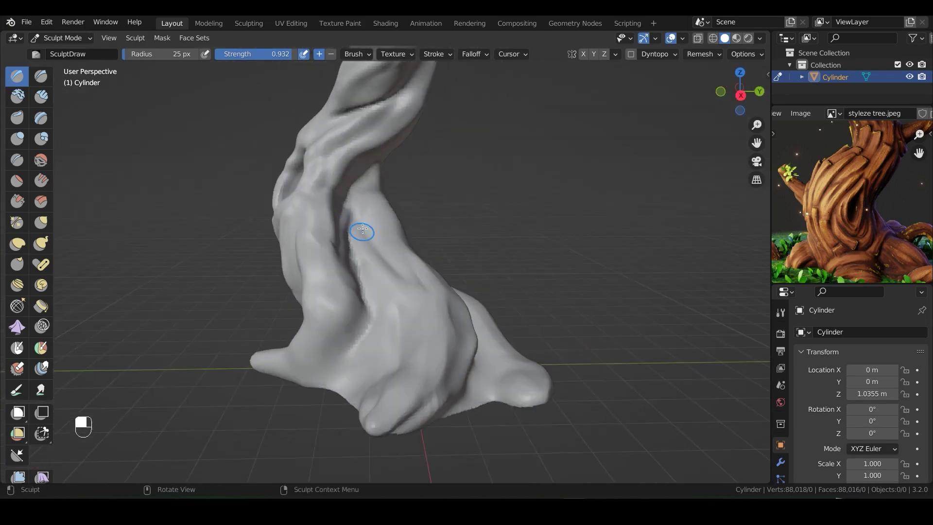
mouse_move(400, 298)
middle_mouse_down()
mouse_move(442, 357)
mouse_move(585, 248)
middle_mouse_up()
key("ctrl+z")
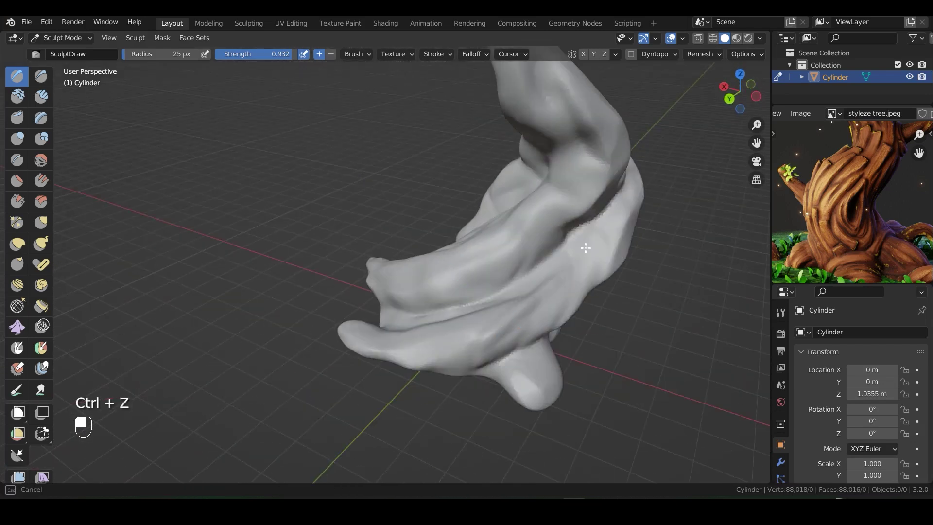
mouse_move(543, 293)
middle_mouse_down()
mouse_move(589, 270)
mouse_move(620, 271)
mouse_move(526, 340)
mouse_move(490, 279)
mouse_move(352, 267)
mouse_move(371, 224)
mouse_move(396, 204)
mouse_move(292, 239)
mouse_move(267, 208)
mouse_move(280, 184)
mouse_move(286, 199)
middle_mouse_up()
left_click_drag(277, 204, 291, 186)
key("f")
mouse_move(287, 190)
middle_mouse_down()
mouse_move(267, 204)
mouse_move(271, 258)
middle_mouse_up()
left_click(272, 207)
left_click_drag(271, 258, 277, 272)
mouse_move(291, 262)
middle_mouse_down()
mouse_move(427, 192)
mouse_move(427, 214)
mouse_move(383, 233)
mouse_move(327, 175)
mouse_move(352, 317)
mouse_move(344, 292)
mouse_move(368, 276)
middle_mouse_up()
key("f")
left_click(422, 204)
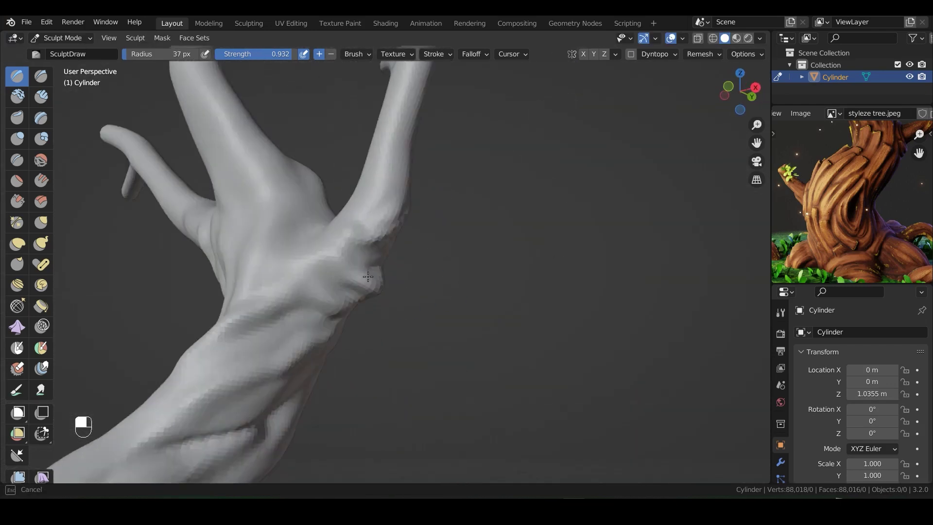
Build up lumps on the upper branches with the Draw brush at 37 px radius, undoing the last two strokes
middle_click_drag(245, 320, 344, 380)
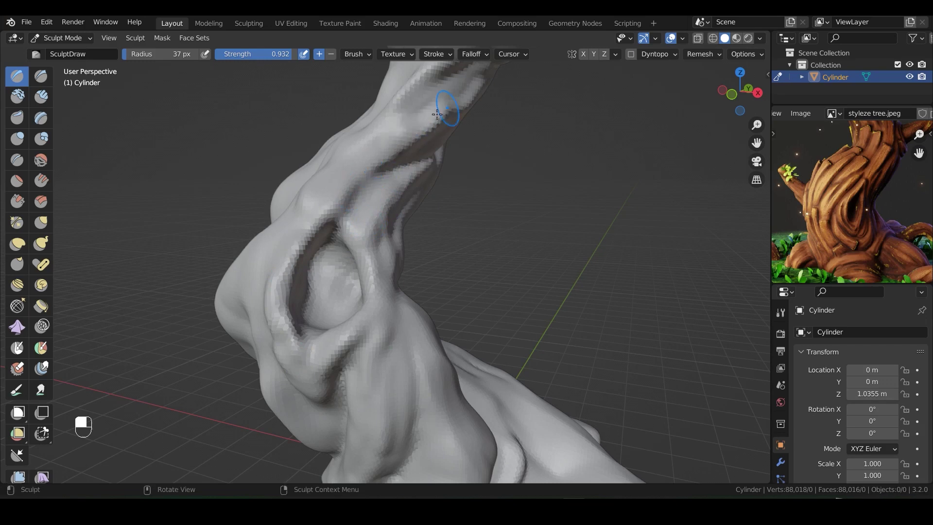
middle_click_drag(437, 114, 366, 245, "ctrl")
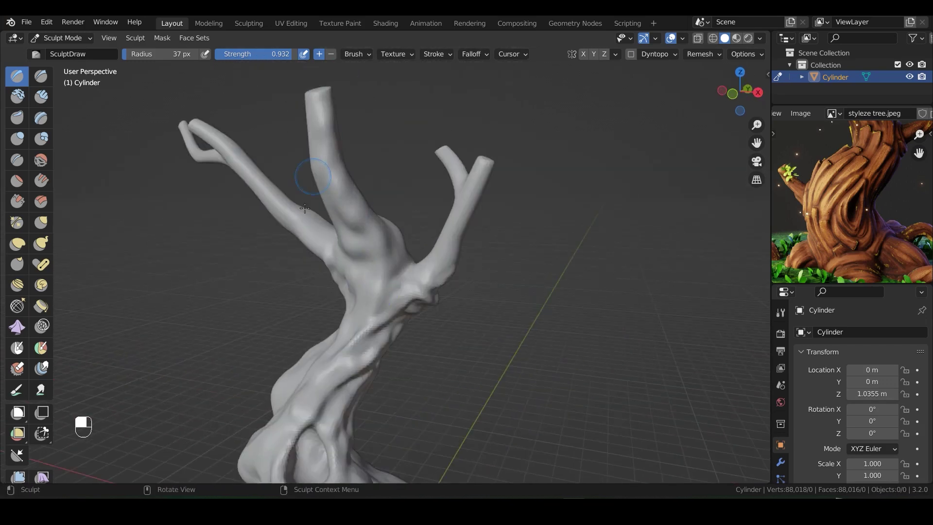
middle_click_drag(304, 208, 236, 143)
key("ctrl+z")
key("ctrl+z")
Scrape the branches and upper trunk with the Scrape/Peaks brush at 71 px radius, undoing the unwanted strokes
mouse_move(353, 271)
middle_mouse_down()
mouse_move(320, 279)
mouse_move(467, 271)
mouse_move(403, 194)
mouse_move(359, 253)
mouse_move(433, 146)
middle_mouse_up()
left_click(17, 201)
key("f")
key("f")
mouse_move(389, 262)
middle_mouse_down()
mouse_move(395, 242)
mouse_move(329, 337)
mouse_move(375, 323)
mouse_move(416, 217)
mouse_move(475, 304)
mouse_move(448, 302)
mouse_move(486, 311)
mouse_move(552, 364)
mouse_move(450, 295)
mouse_move(423, 350)
middle_mouse_up()
key("ctrl+z")
key("ctrl+z")
key("ctrl+z")
key("ctrl+z")
key("ctrl+z")
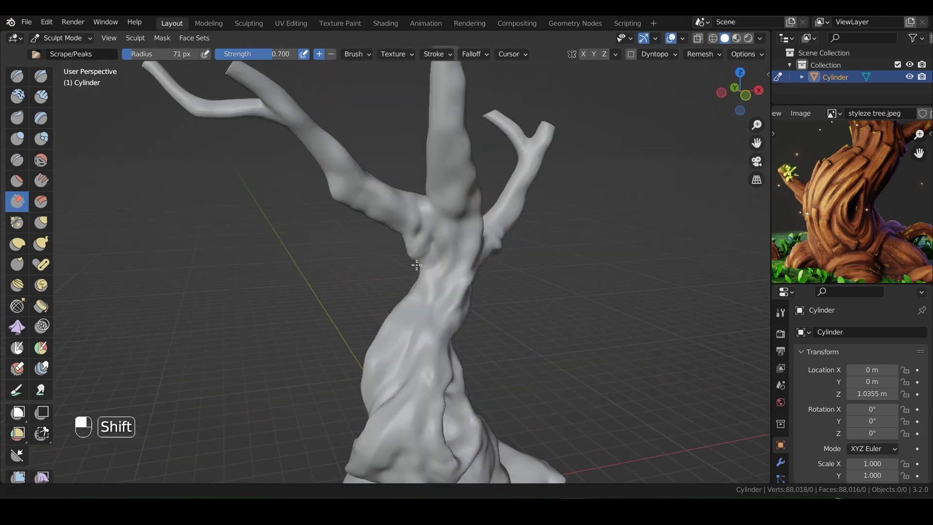
Try cuts on the branches with the Draw Sharp brush at 71 px radius, and undo them
mouse_move(369, 262)
middle_mouse_down()
mouse_move(389, 229)
mouse_move(364, 231)
middle_mouse_up()
key("ctrl+z")
key("ctrl+z")
middle_click_drag(438, 209, 442, 258, "shift")
scroll(428, 292, "up", 2)
key("ctrl+z")
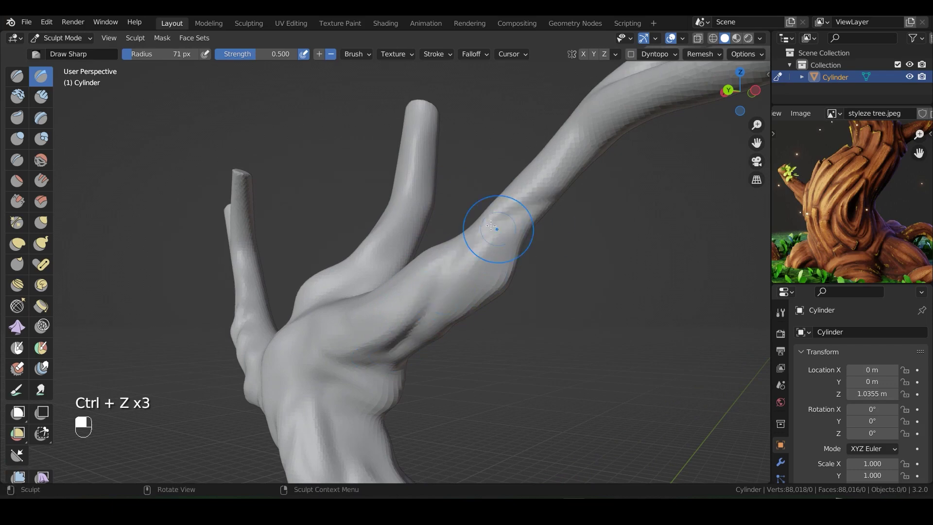
Carve creases where the branches meet the trunk with the Draw Sharp brush at 45 px radius, undoing the unwanted strokes
mouse_move(490, 226)
middle_mouse_down()
mouse_move(427, 265)
mouse_move(423, 311)
mouse_move(450, 190)
mouse_move(597, 309)
middle_mouse_up()
key("f")
key("f")
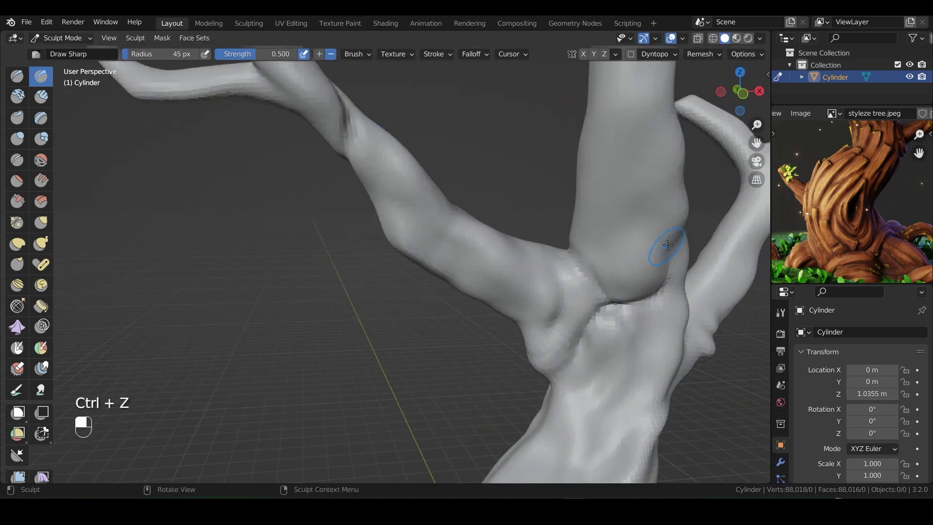
mouse_move(667, 245)
middle_mouse_down()
mouse_move(537, 298)
mouse_move(444, 304)
middle_mouse_up()
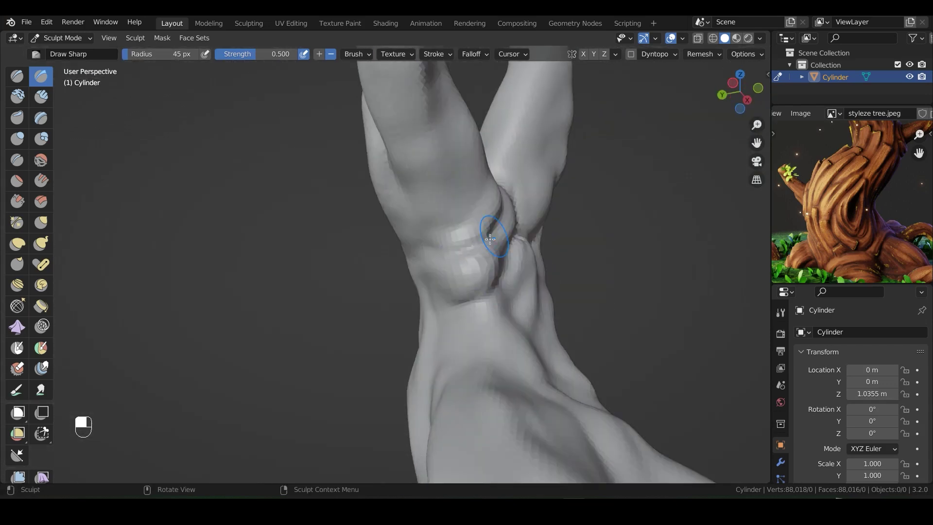
mouse_move(490, 239)
middle_mouse_down()
mouse_move(374, 218)
mouse_move(484, 270)
mouse_move(440, 270)
mouse_move(416, 255)
mouse_move(427, 286)
mouse_move(484, 289)
mouse_move(428, 323)
middle_mouse_up()
key("ctrl+z")
key("ctrl+z")
key("ctrl+z")
key("ctrl+z")
key("ctrl+z")
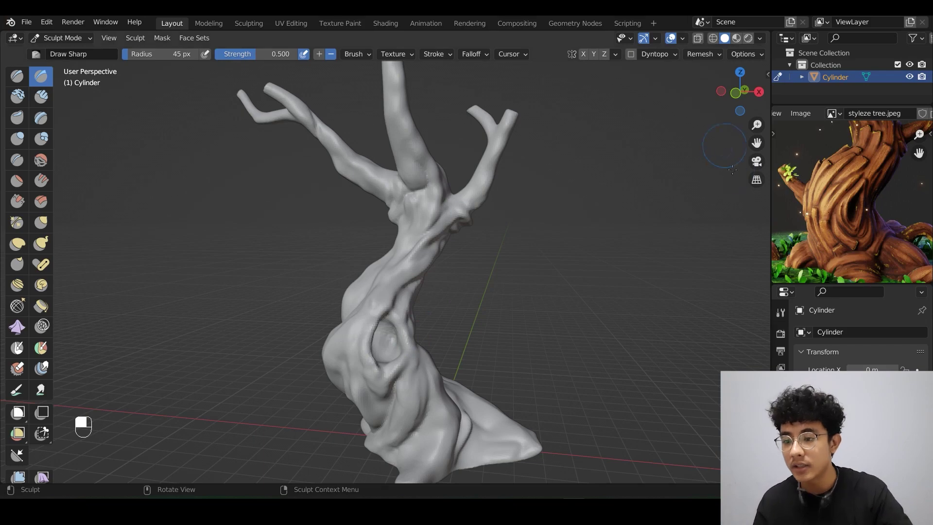
Mask a small round spot on the side of the lower trunk at 45 px radius and invert the mask
middle_click_drag(388, 278, 361, 234)
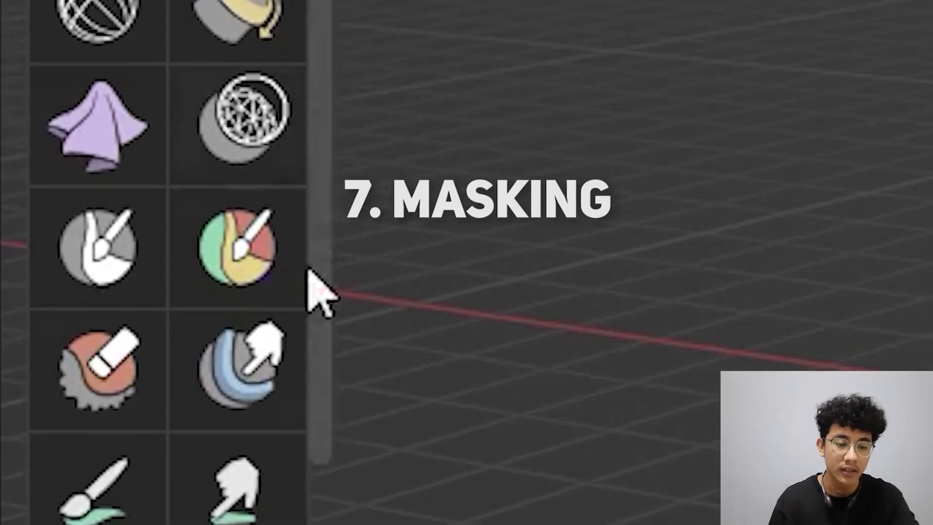
left_click(100, 247)
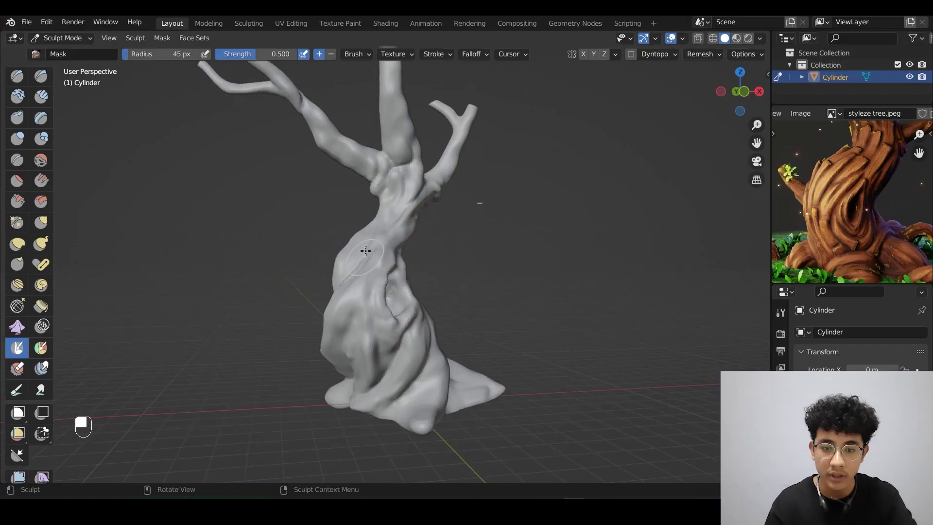
middle_click_drag(366, 250, 267, 230, "ctrl")
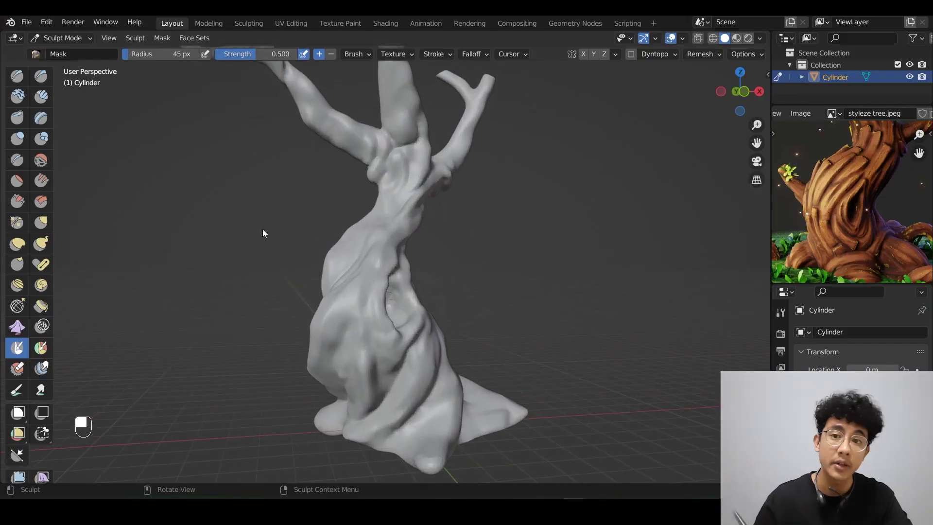
middle_click_drag(435, 228, 384, 253)
middle_click_drag(401, 216, 418, 225, "ctrl")
middle_click_drag(388, 229, 292, 199, "shift")
middle_click_drag(375, 273, 392, 254, "shift")
middle_click_drag(386, 263, 452, 281, "ctrl")
mouse_move(340, 282)
middle_mouse_down()
mouse_move(433, 285)
mouse_move(398, 282)
middle_mouse_up()
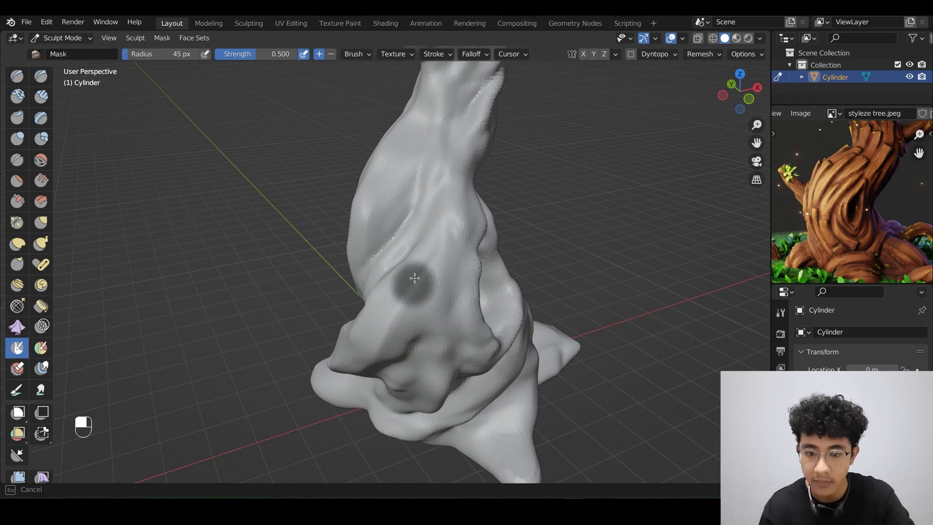
mouse_move(416, 281)
middle_mouse_down()
mouse_move(312, 254)
mouse_move(404, 272)
mouse_move(402, 258)
mouse_move(408, 282)
middle_mouse_up()
key("ctrl+z")
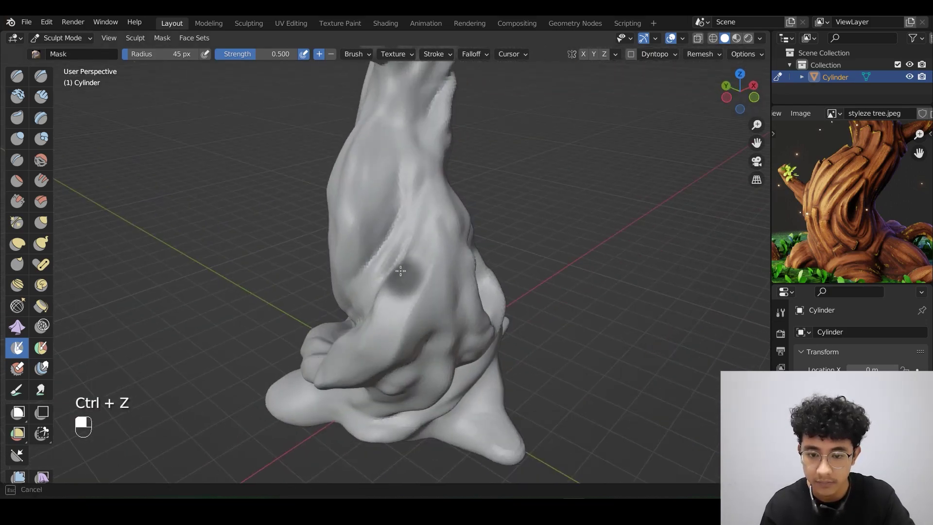
mouse_move(398, 279)
middle_mouse_down()
mouse_move(450, 275)
mouse_move(403, 286)
middle_mouse_up()
left_click(404, 285)
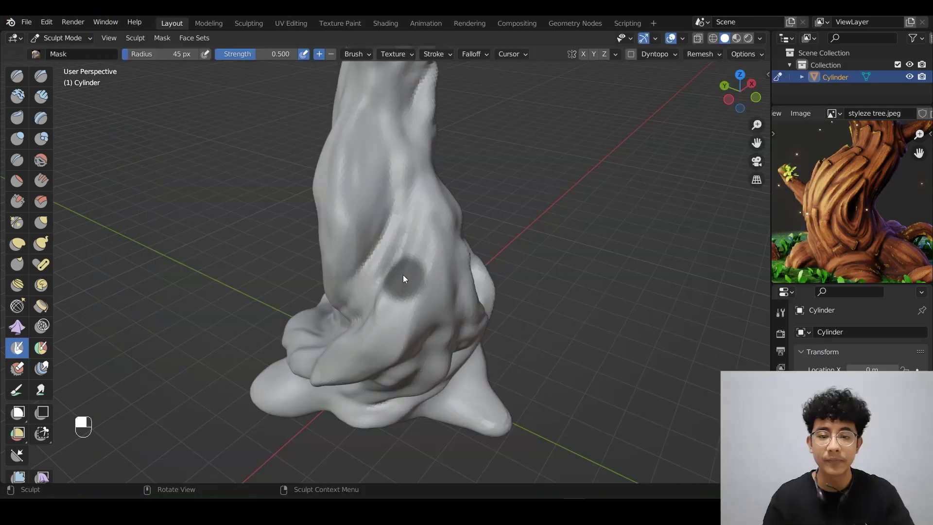
left_click(162, 38)
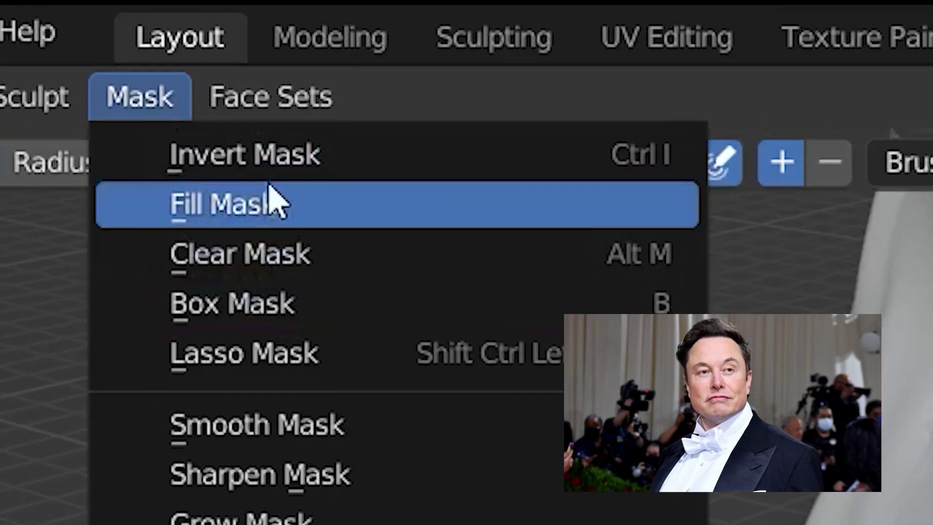
left_click(278, 154)
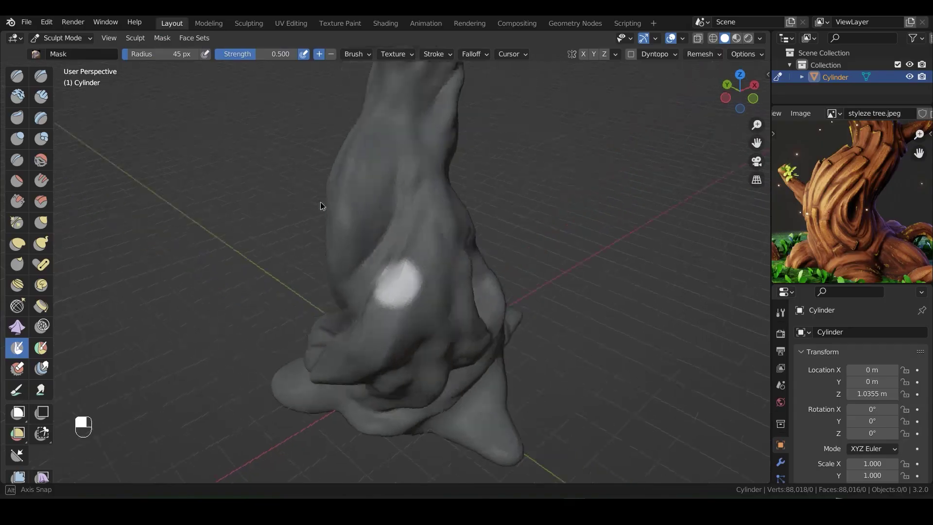
Pull the unmasked spot upward and outward from the trunk with the Move tool to form a new branch
mouse_move(322, 205)
middle_mouse_down()
mouse_move(346, 203)
mouse_move(448, 276)
middle_mouse_up()
middle_click_drag(395, 295, 356, 292)
middle_click_drag(33, 338, 32, 297)
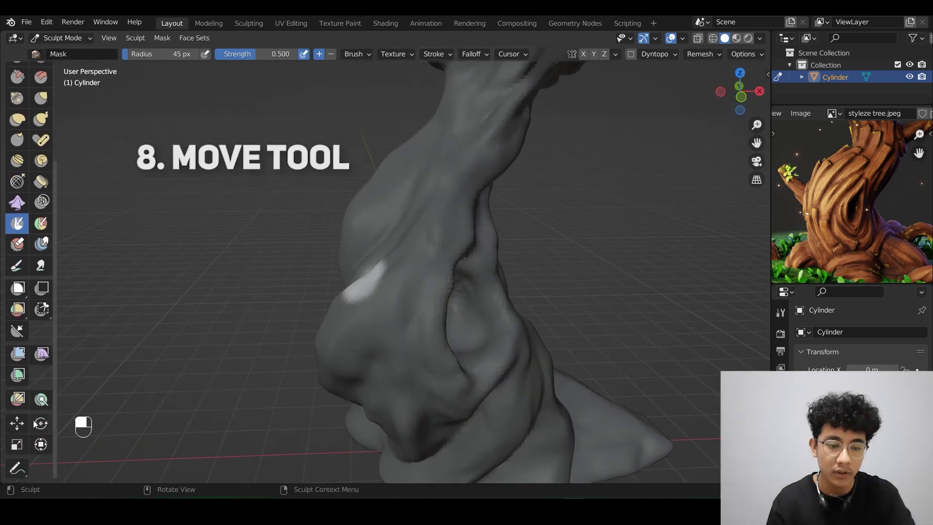
left_click(19, 423)
middle_click_drag(335, 320, 425, 301)
middle_click_drag(425, 301, 487, 356, "shift")
left_click_drag(504, 384, 506, 371)
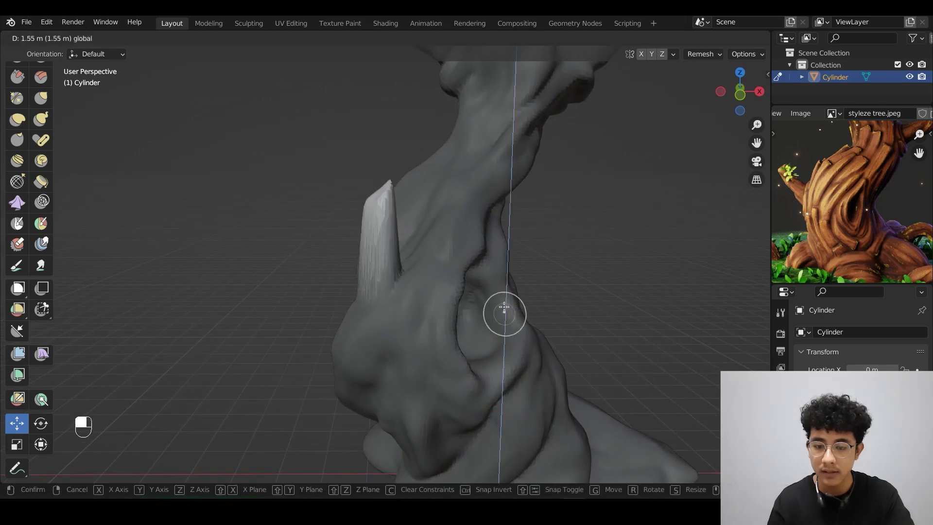
left_click_drag(504, 263, 504, 264)
left_click_drag(560, 314, 502, 315)
middle_click_drag(472, 254, 404, 280)
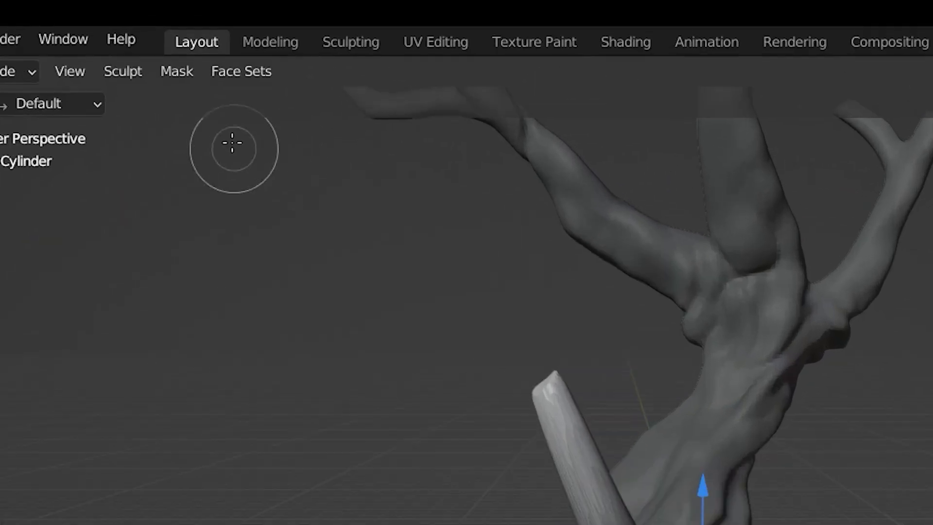
Clear the mask from the whole tree
left_click(165, 38)
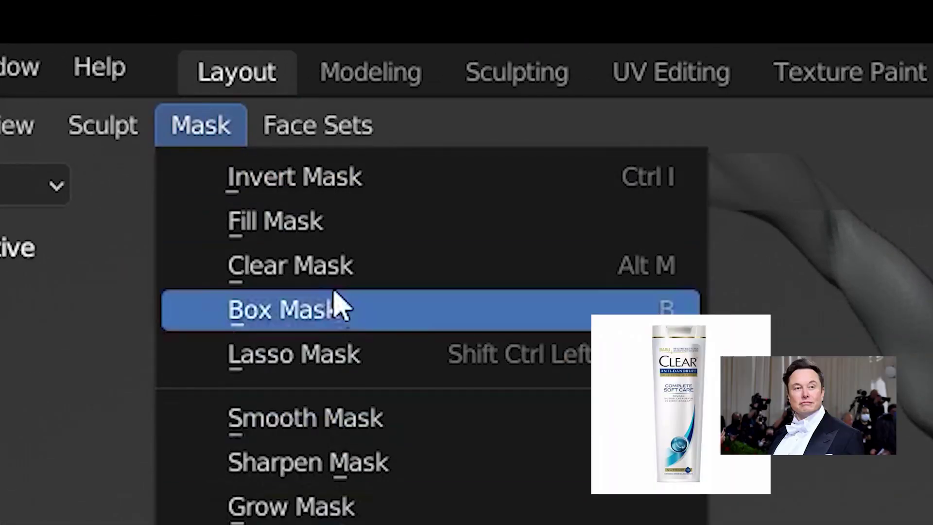
left_click(348, 265)
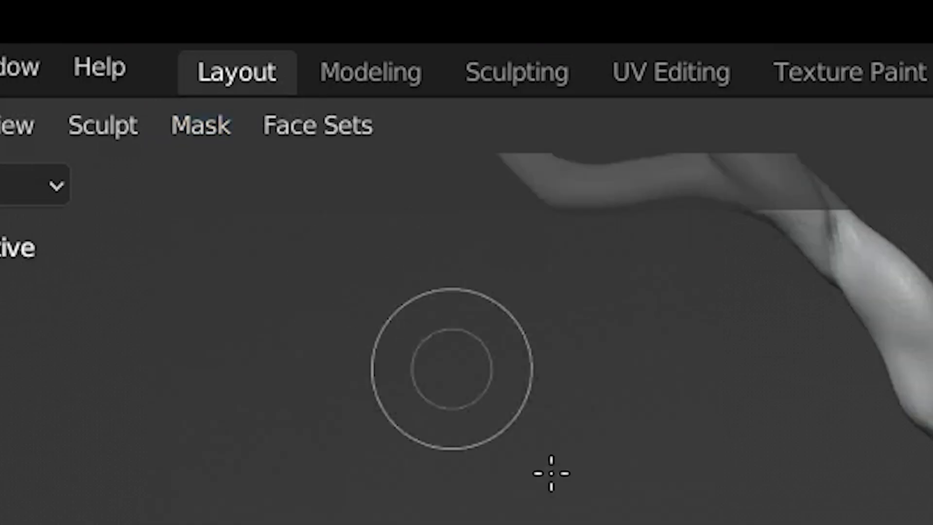
middle_click_drag(397, 173, 358, 238)
scroll(29, 243, "up", 6)
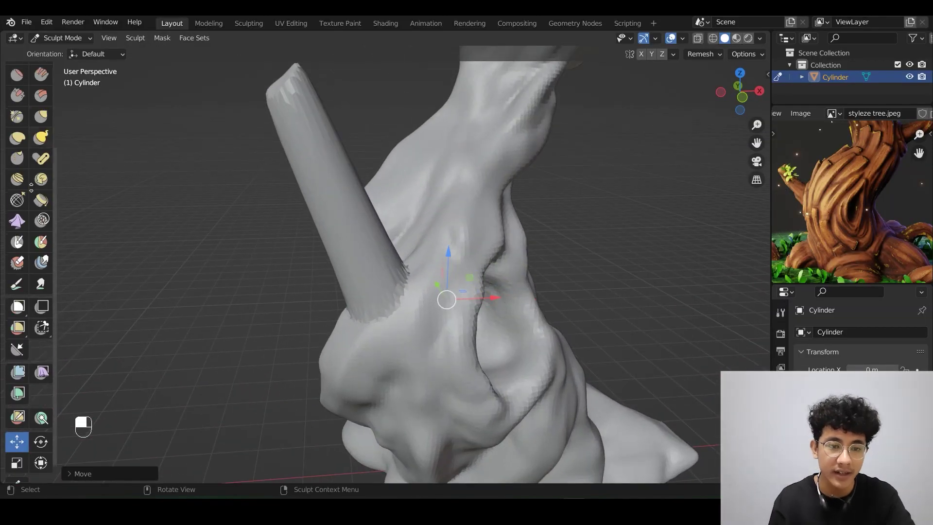
Activate the Draw brush and display the wireframe to examine the topology of the new branch
left_click(17, 74)
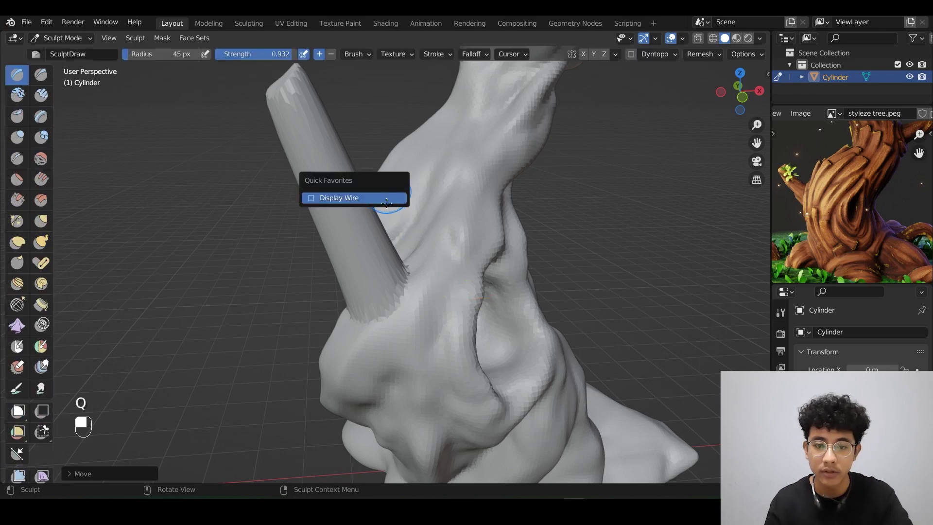
left_click(387, 202)
middle_click_drag(387, 201, 363, 191)
key("q")
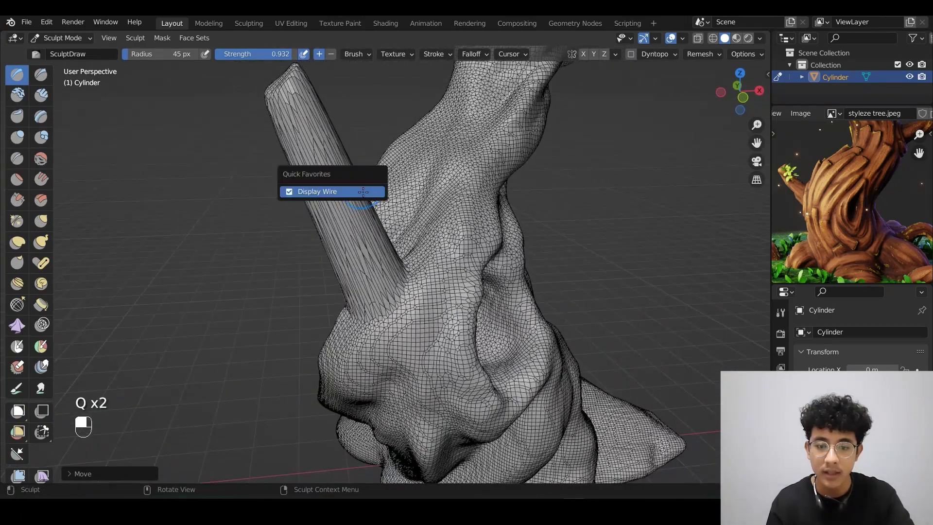
left_click(363, 192)
key("q")
left_click(386, 197)
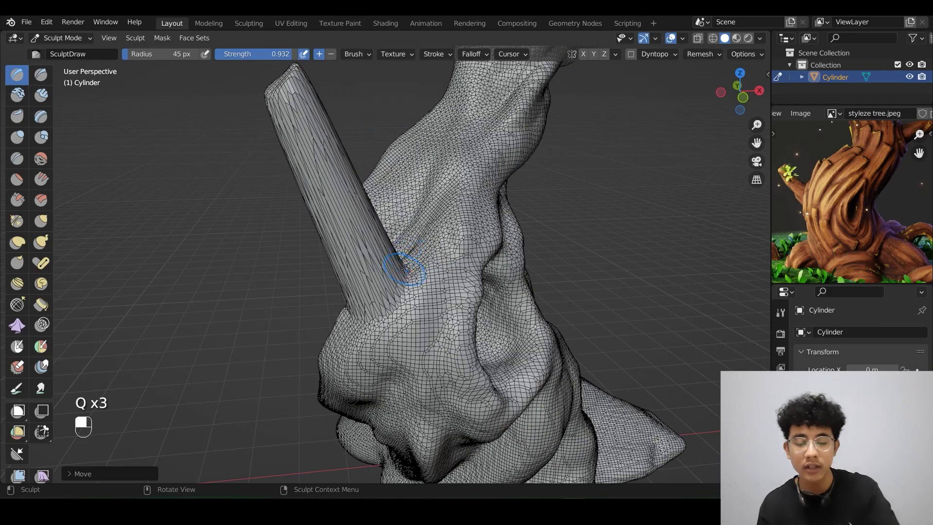
Remesh the tree to even out the new branch's topology and hide the wireframe
key("ctrl+r")
mouse_move(408, 280)
middle_mouse_down()
mouse_move(413, 200)
mouse_move(374, 201)
middle_mouse_up()
key("q")
left_click(340, 199)
Bend the new branch into an upward curve with the Grab brush at 286 px radius
middle_click_drag(374, 201, 415, 252, "shift")
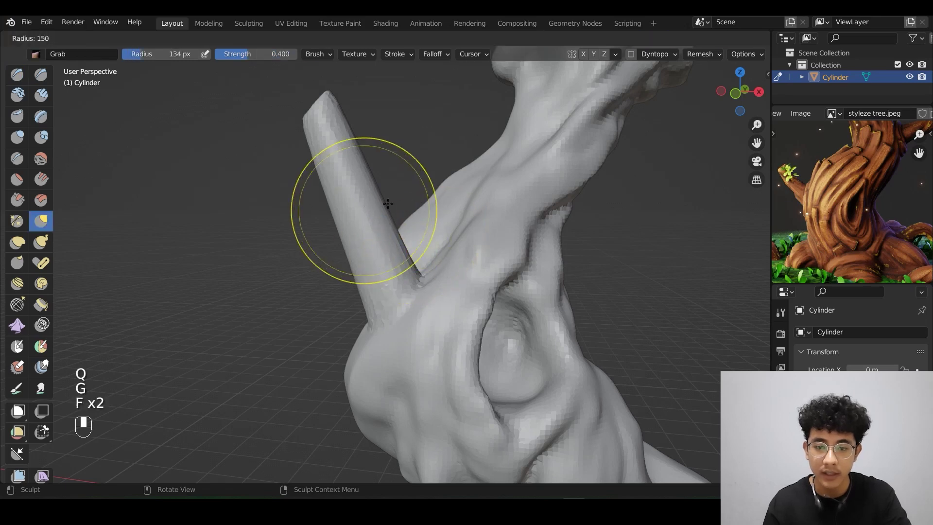
key("ctrl+z")
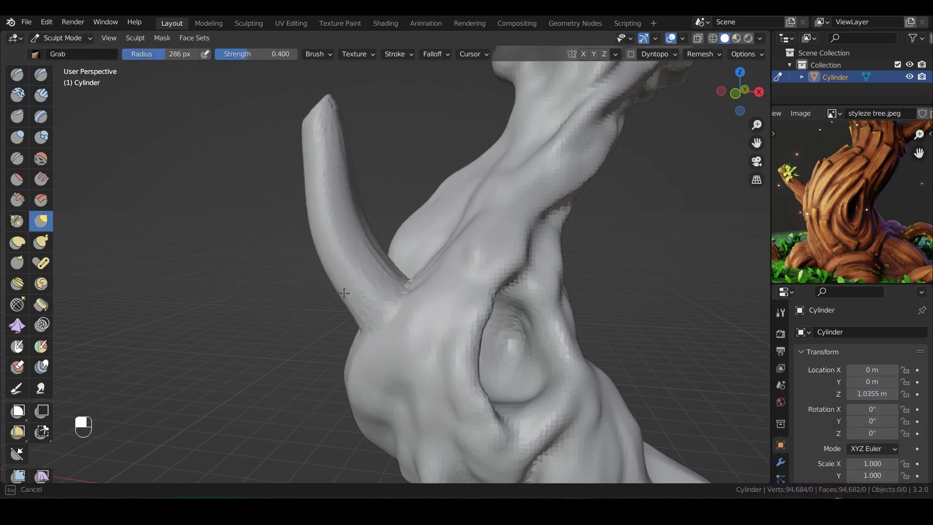
middle_click_drag(332, 124, 311, 83)
middle_click_drag(311, 83, 301, 173, "shift")
key("f")
left_click(362, 225)
middle_click_drag(362, 225, 362, 287)
Smooth the new branch and reshape its tip with the Grab brush at 211 px radius
key("f")
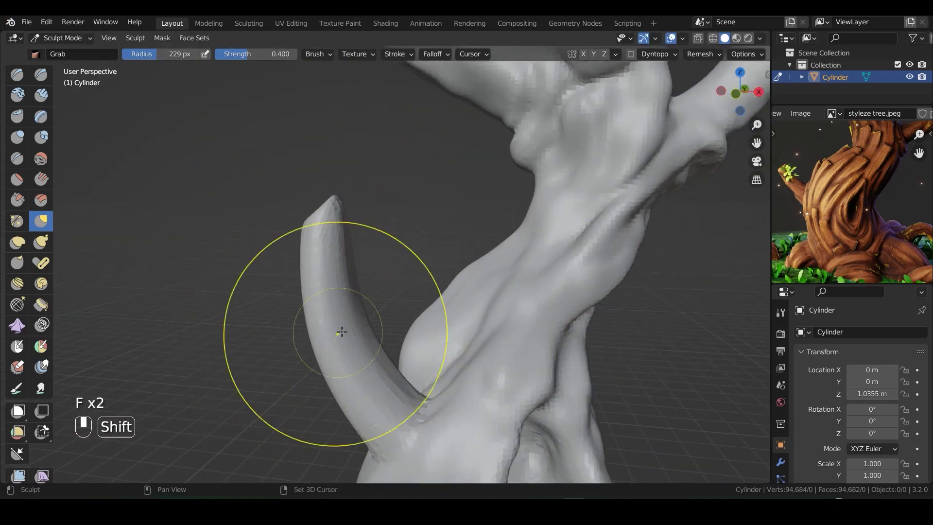
key("f")
middle_click_drag(339, 333, 370, 250)
key("f")
left_click_drag(387, 360, 384, 353, "shift")
mouse_move(383, 353)
middle_mouse_down()
mouse_move(333, 129)
mouse_move(417, 239)
mouse_move(369, 228)
middle_mouse_up()
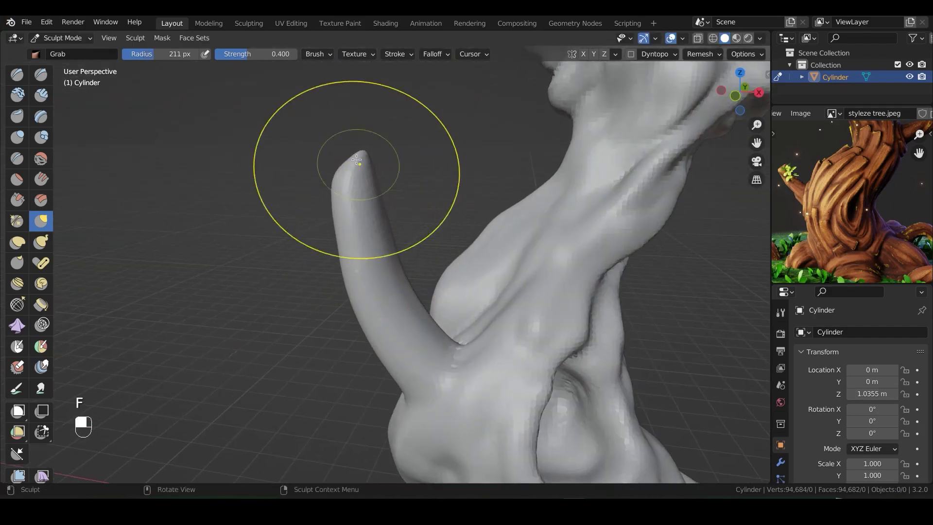
middle_click_drag(352, 197, 312, 156)
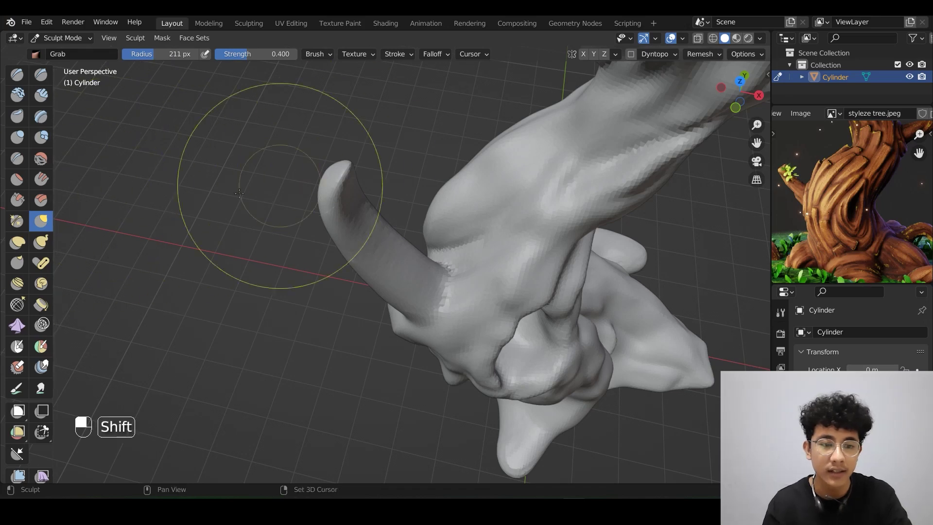
Shift the reference image to show its side branch and try the Scrape brush at 156 px radius on the new branch's tip
middle_click_drag(804, 184, 831, 199)
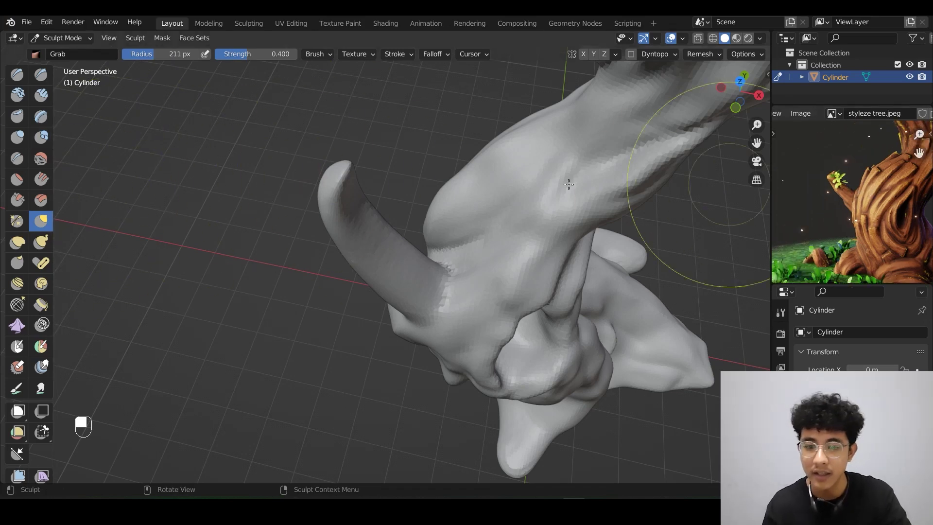
middle_click_drag(569, 184, 300, 186)
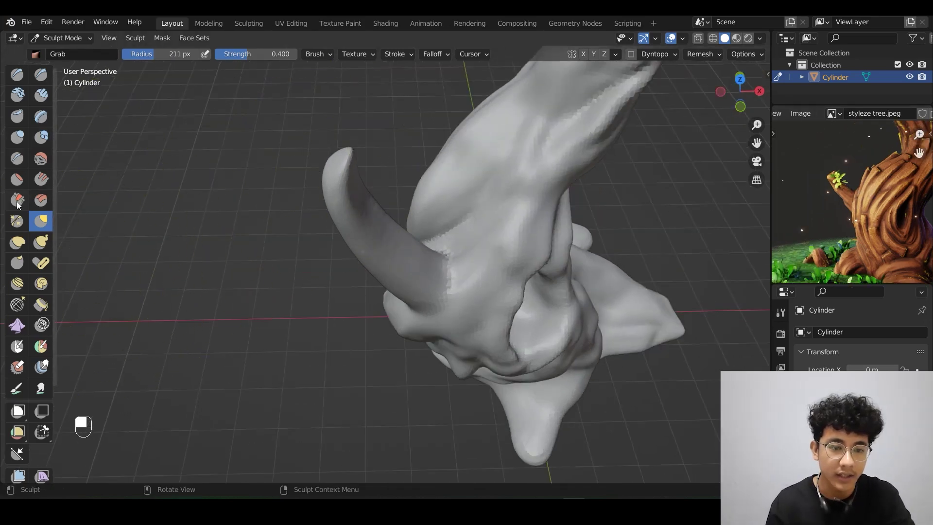
middle_click_drag(346, 194, 386, 250)
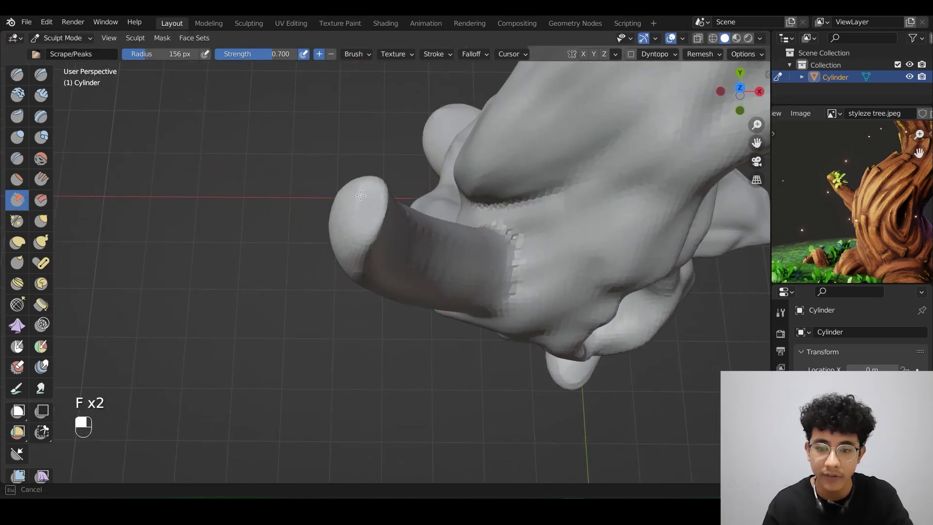
key("ctrl+z")
Flatten the new branch's tip into a cut-off end with the Scrape brush at 141 px radius
mouse_move(327, 192)
middle_mouse_down()
mouse_move(373, 209)
mouse_move(325, 233)
middle_mouse_up()
key("f")
left_click_drag(356, 239, 346, 233)
mouse_move(346, 234)
middle_mouse_down()
mouse_move(374, 190)
mouse_move(350, 223)
mouse_move(336, 272)
mouse_move(335, 219)
middle_mouse_up()
key("f")
left_click(357, 219)
left_click_drag(322, 233, 323, 284)
middle_click_drag(323, 284, 217, 276)
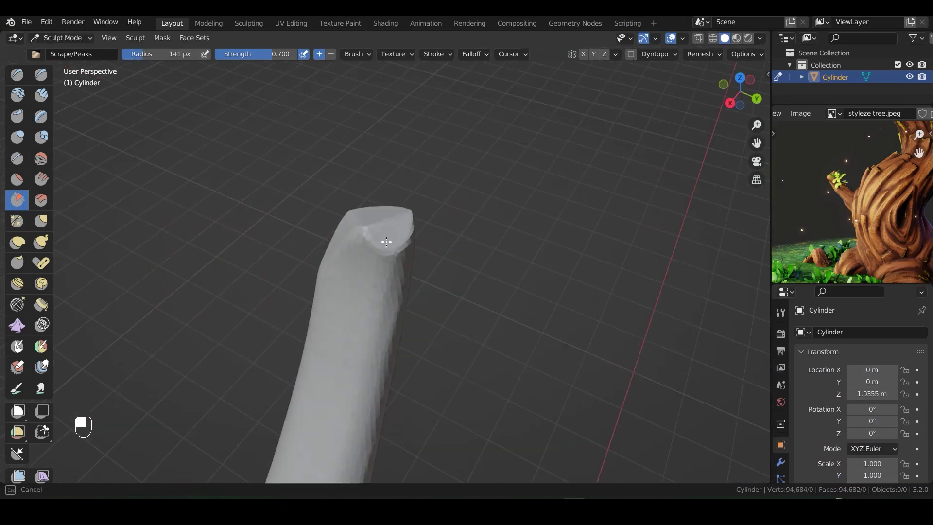
left_click_drag(386, 241, 384, 248)
mouse_move(340, 273)
middle_mouse_down()
mouse_move(375, 267)
mouse_move(413, 218)
mouse_move(418, 194)
middle_mouse_up()
middle_click_drag(371, 285, 398, 282)
mouse_move(384, 302)
middle_mouse_down("ctrl")
mouse_move(384, 288)
mouse_move(448, 313)
mouse_move(437, 292)
middle_mouse_up("ctrl")
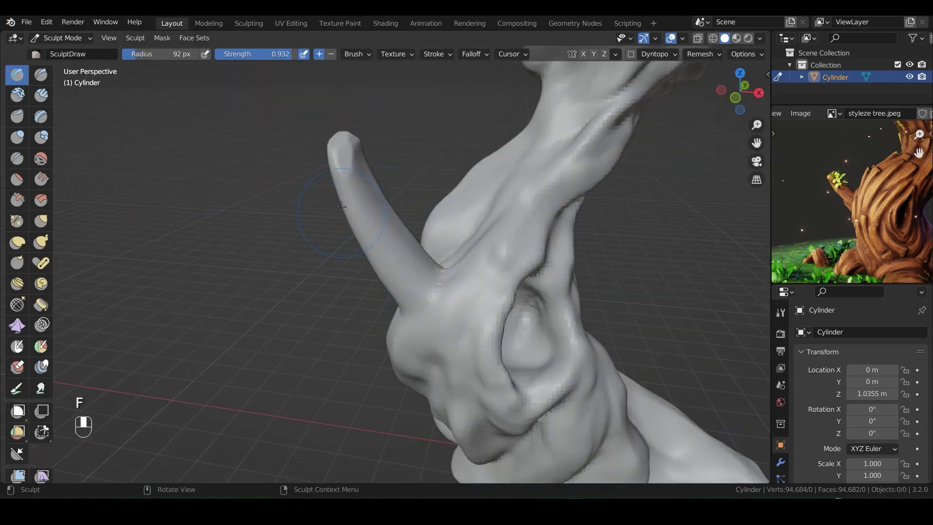
Try Draw brush strokes at 58 px radius where the new branch meets the trunk
key("ctrl+z")
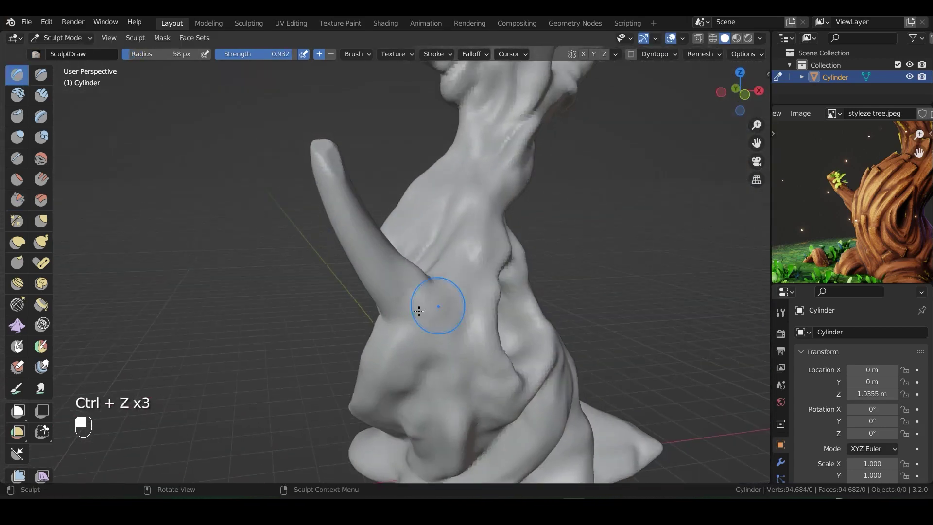
middle_click_drag(424, 306, 295, 267)
key("ctrl+z")
key("ctrl+z")
key("ctrl+z")
Sculpt ridges that blend the base of the new branch into the trunk, using small-radius brush strokes
middle_click_drag(370, 296, 413, 311)
key("f")
left_click(451, 340)
mouse_move(451, 340)
middle_mouse_down()
mouse_move(427, 301)
mouse_move(418, 340)
mouse_move(406, 288)
mouse_move(331, 292)
mouse_move(404, 305)
mouse_move(375, 321)
mouse_move(416, 350)
mouse_move(371, 292)
mouse_move(427, 322)
mouse_move(323, 327)
mouse_move(394, 310)
mouse_move(389, 273)
mouse_move(366, 231)
middle_mouse_up()
left_click(43, 84)
key("f")
left_click(405, 309)
key("ctrl+z")
key("ctrl+z")
scroll(416, 350, "down", 4)
scroll(388, 304, "up", 5)
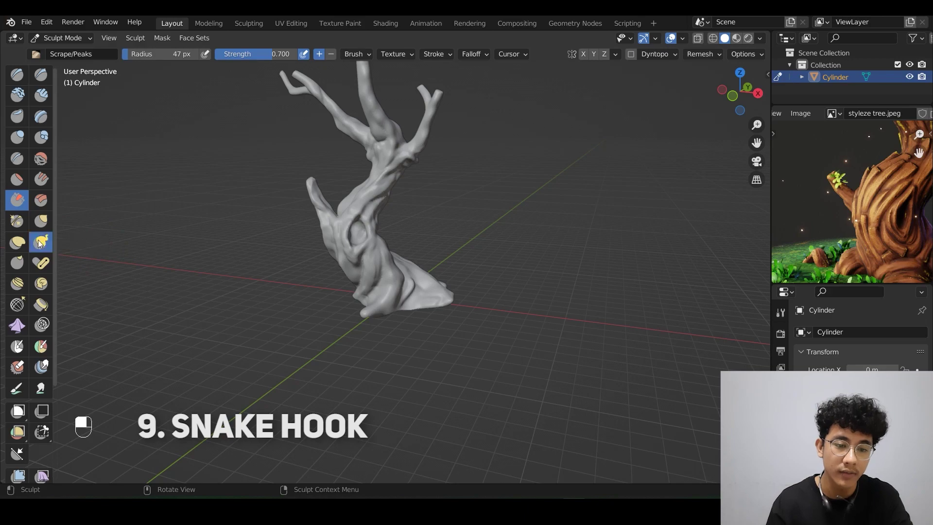
Pull a curved root out of the front of the trunk base with the Snake Hook brush at 100 px radius
middle_click_drag(426, 268, 418, 174, "ctrl")
key("f")
mouse_move(401, 285)
middle_mouse_down("shift")
mouse_move(419, 240)
mouse_move(431, 260)
mouse_move(397, 360)
middle_mouse_up("shift")
left_click(444, 242)
key("f")
left_click(434, 297)
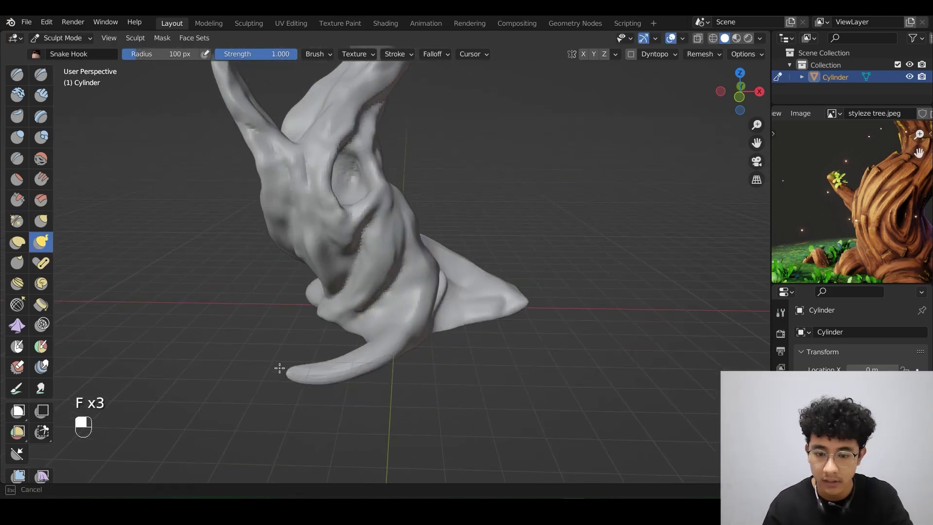
Pull out and reshape further roots around the trunk base with the Snake Hook brush
middle_click_drag(279, 368, 365, 364)
left_click_drag(374, 359, 332, 389)
mouse_move(332, 389)
middle_mouse_down()
mouse_move(384, 367)
mouse_move(334, 358)
mouse_move(443, 354)
mouse_move(500, 309)
mouse_move(548, 382)
mouse_move(552, 354)
mouse_move(250, 364)
mouse_move(462, 302)
mouse_move(418, 315)
mouse_move(452, 322)
mouse_move(281, 313)
mouse_move(439, 267)
mouse_move(375, 291)
middle_mouse_up()
Reshape the trunk base and new roots with the Grab brush, enlarging its radius to 257 px
key("f")
key("g")
key("f")
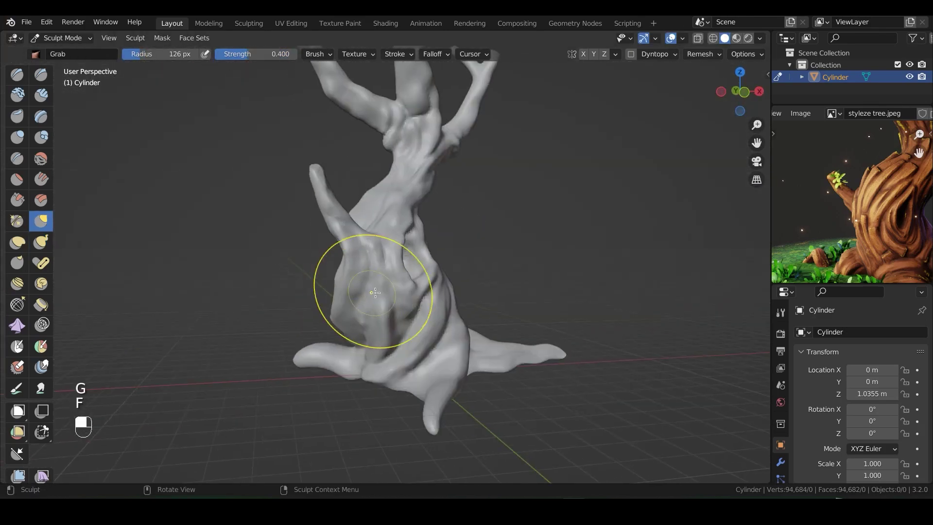
key("f")
mouse_move(346, 331)
middle_mouse_down()
mouse_move(406, 229)
mouse_move(377, 173)
mouse_move(520, 194)
mouse_move(458, 428)
mouse_move(583, 358)
mouse_move(491, 379)
mouse_move(505, 352)
middle_mouse_up()
key("f")
left_click(509, 350)
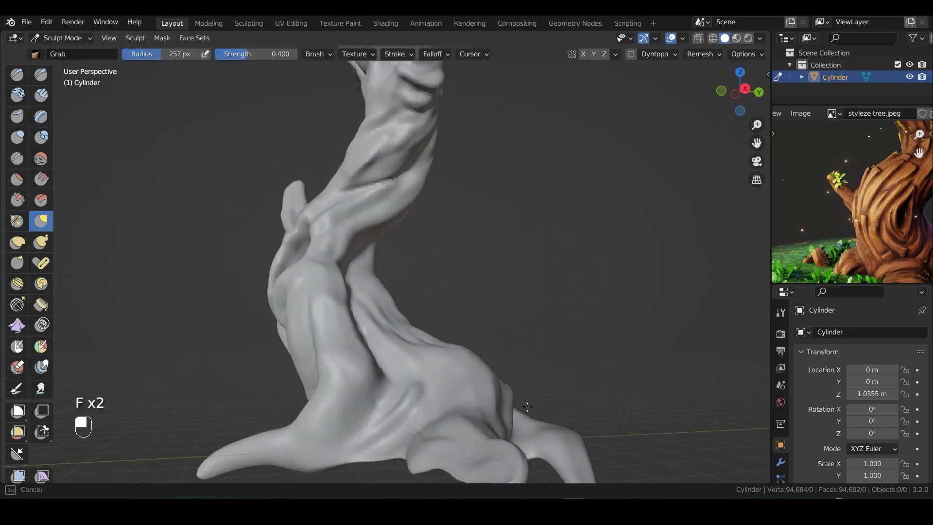
Refine the spread and curvature of the roots from several sides with the Grab brush, reducing its radius to 132 px
middle_click_drag(527, 407, 375, 311)
key("f")
left_click(435, 305)
scroll(437, 306, "down", 3)
scroll(465, 298, "down", 2)
key("f")
left_click(291, 340)
mouse_move(374, 311)
middle_mouse_down()
mouse_move(335, 337)
mouse_move(391, 308)
middle_mouse_up()
scroll(344, 333, "up", 3)
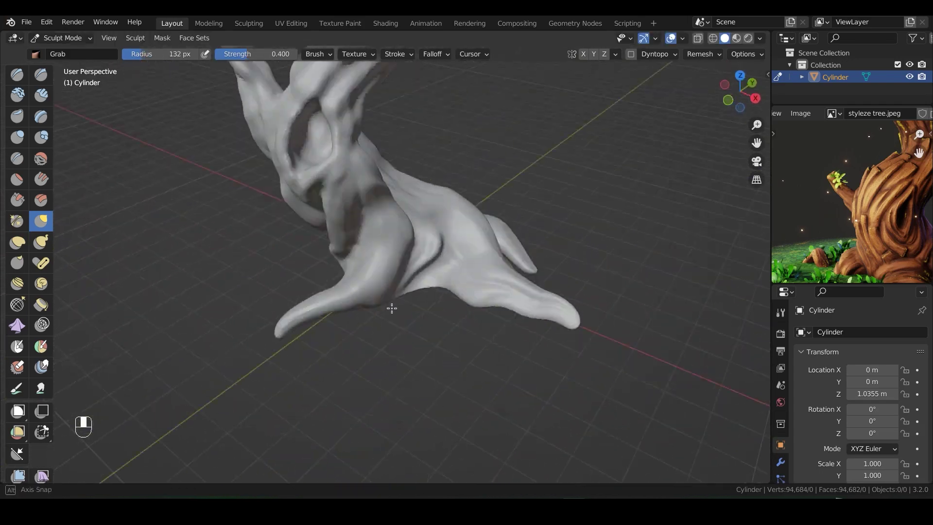
Try pulling additional roots from the underside and side of the trunk base with the Snake Hook brush
left_click(44, 246)
left_click_drag(404, 299, 400, 312)
key("ctrl+z")
key("f")
left_click(387, 324)
middle_click_drag(330, 335, 445, 290)
left_click_drag(472, 274, 457, 279)
key("ctrl+z")
Adjust the root flare with the Grab brush at 108 px radius and check the whole tree
mouse_move(447, 292)
middle_mouse_down()
mouse_move(534, 277)
mouse_move(549, 321)
mouse_move(540, 304)
middle_mouse_up()
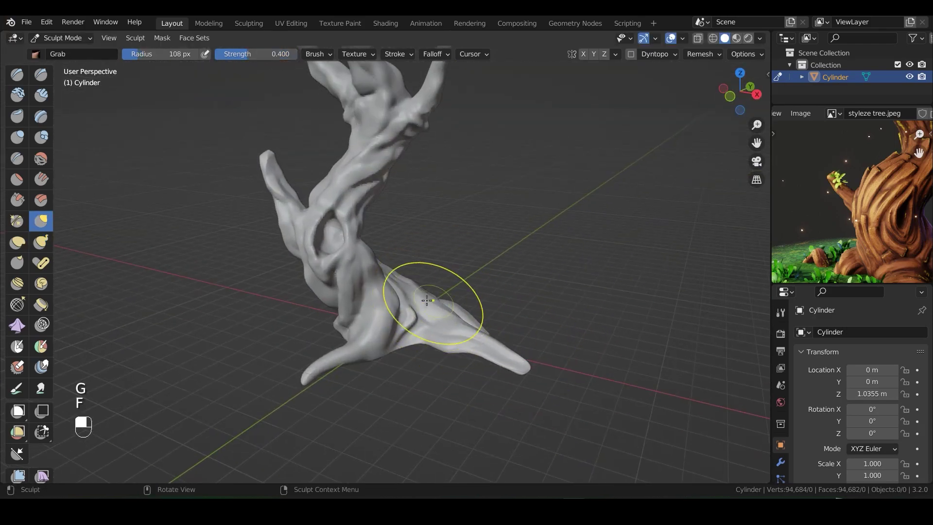
middle_click_drag(427, 300, 433, 279)
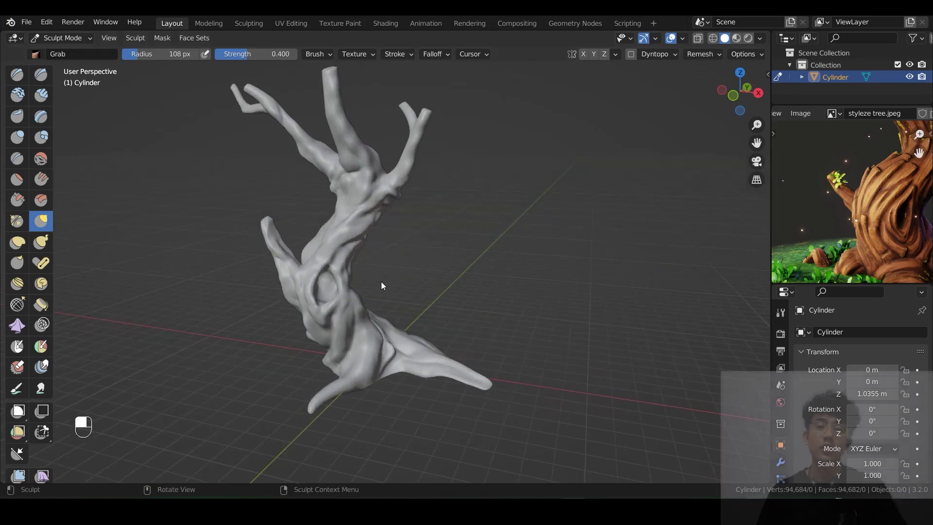